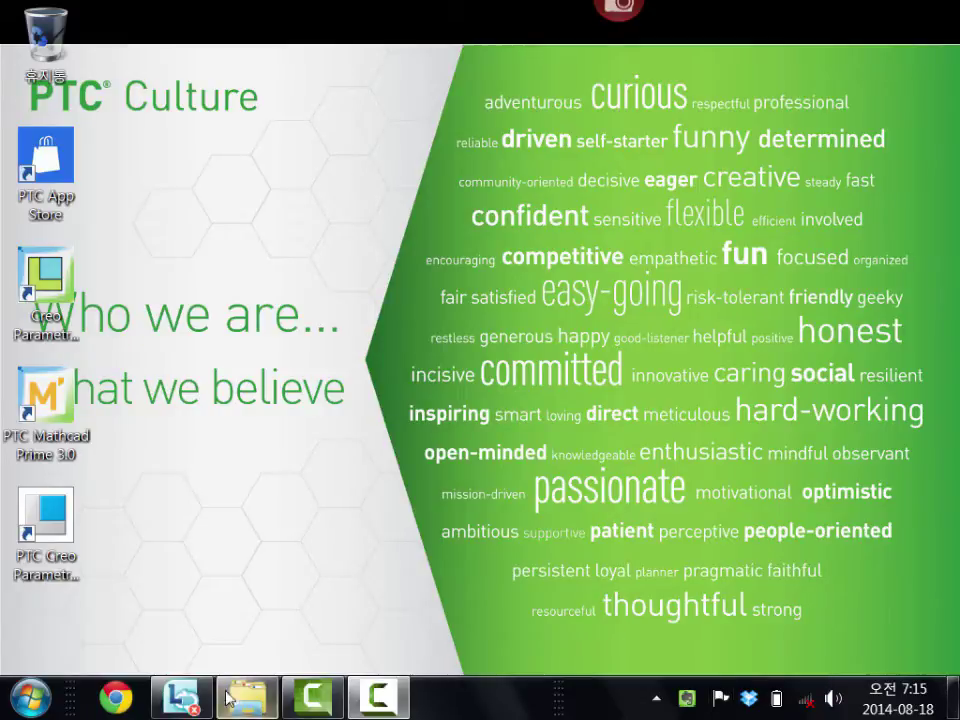
Browse to the DVD (G:) drive in the file explorer and open its 01.상업용 folder
{"action": "left_click", "coordinate": [257, 708]}
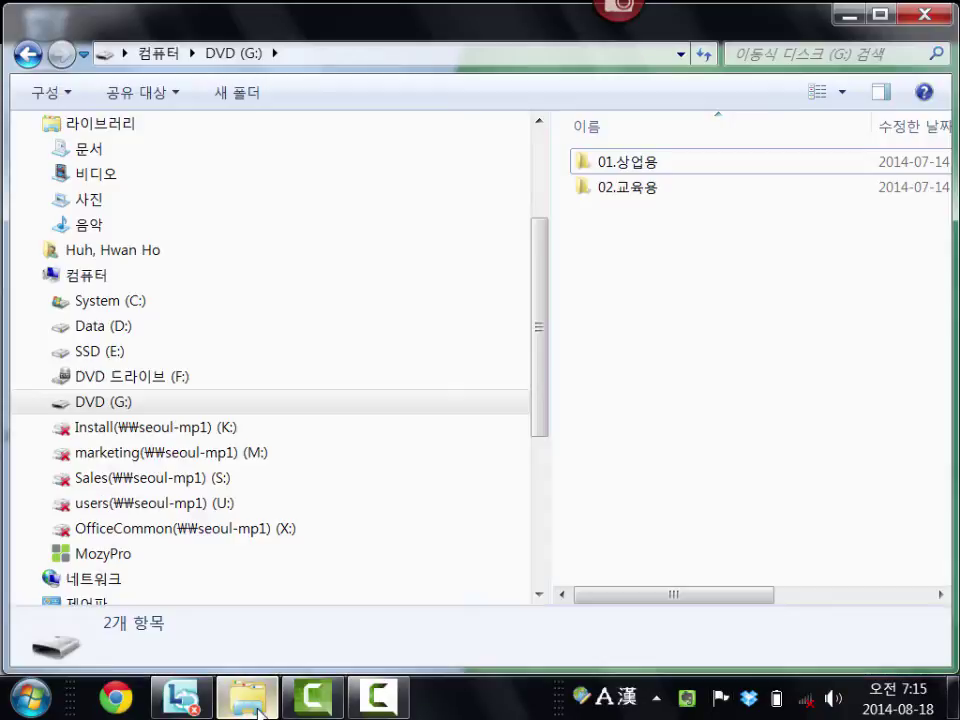
{"action": "left_click", "coordinate": [86, 405]}
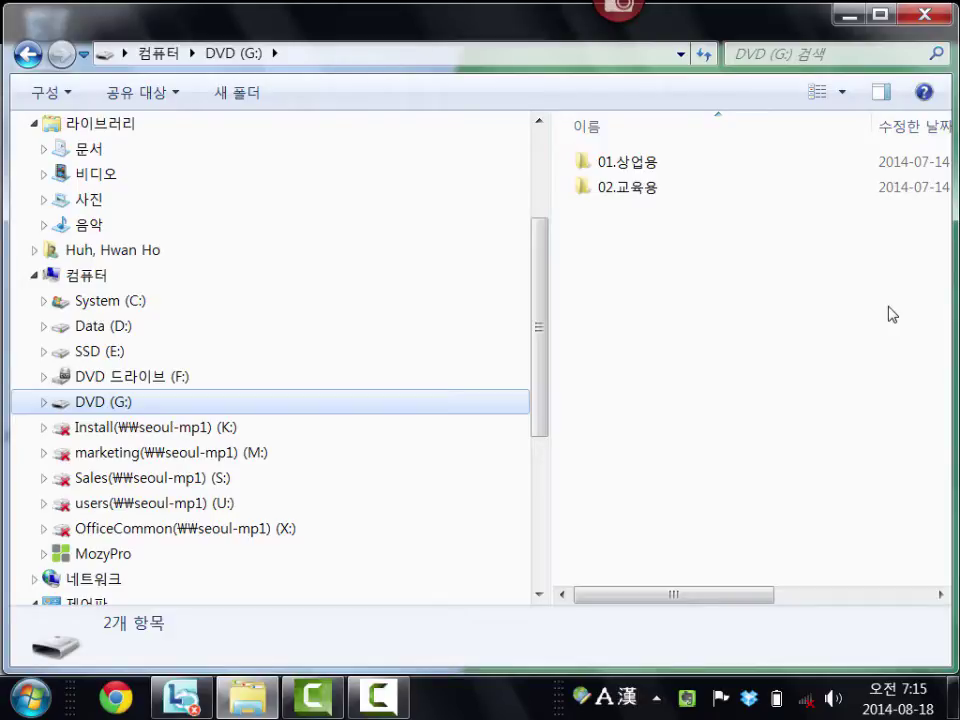
{"action": "left_click", "coordinate": [605, 163]}
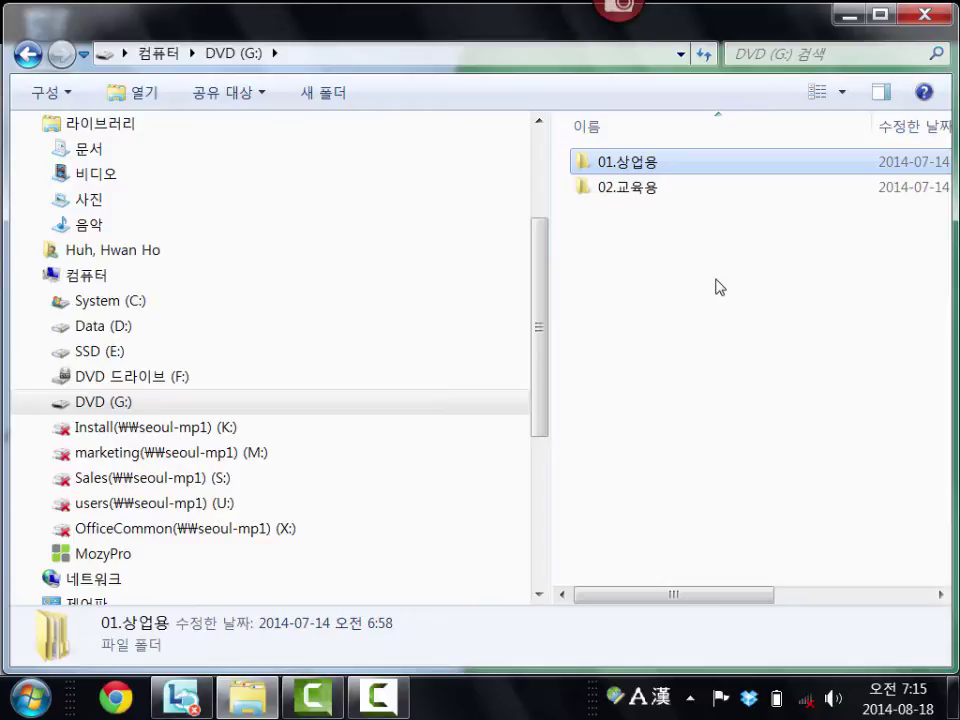
{"action": "left_click", "coordinate": [594, 188]}
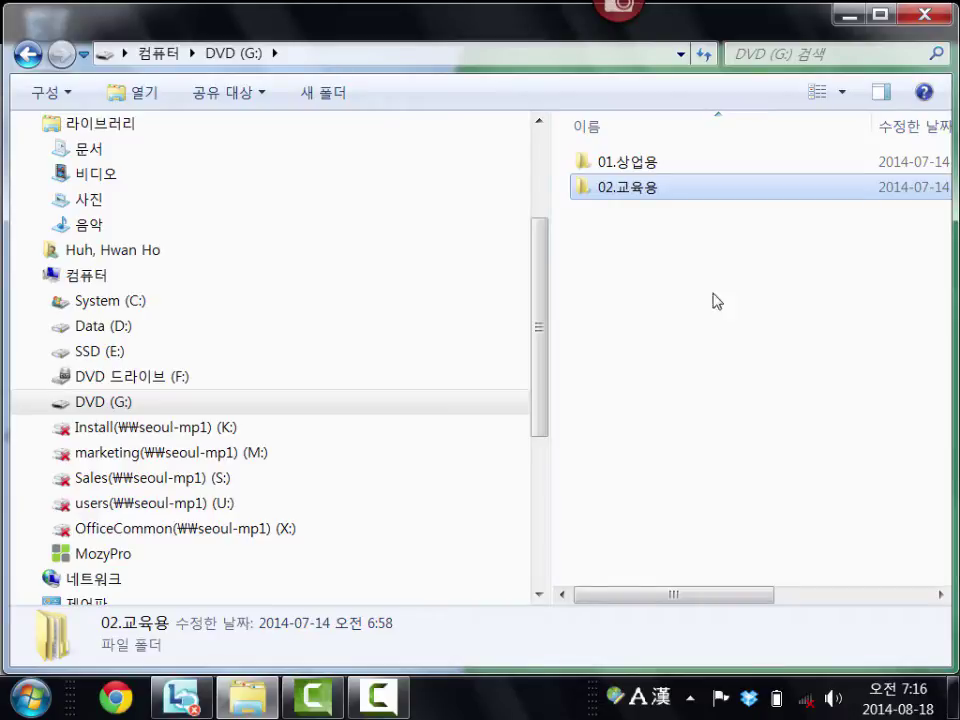
{"action": "left_click", "coordinate": [621, 171]}
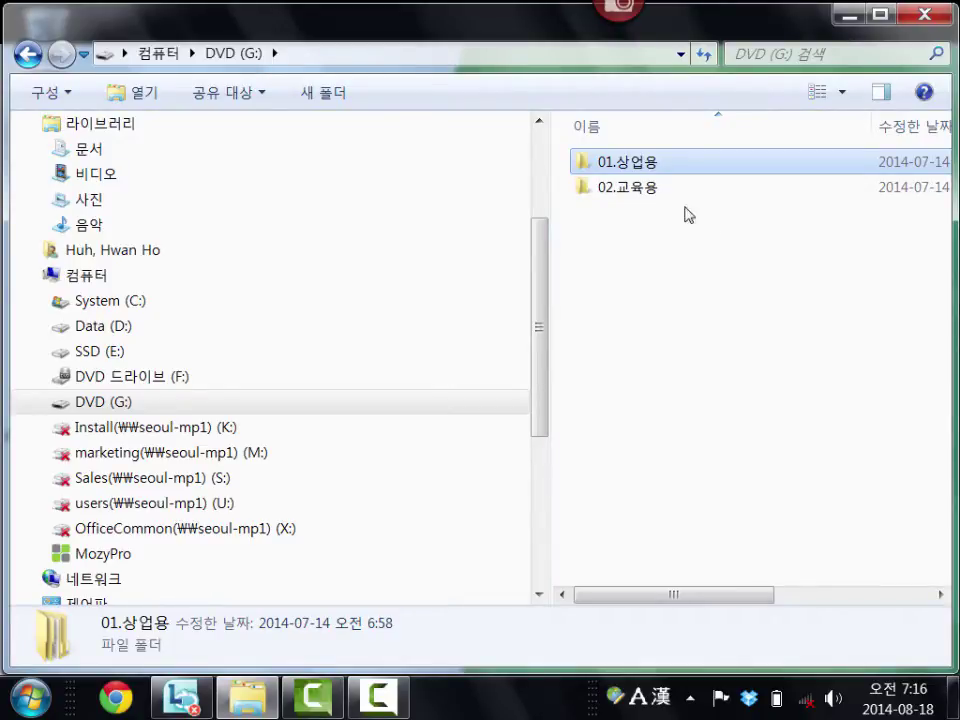
{"action": "double_click", "coordinate": [607, 164]}
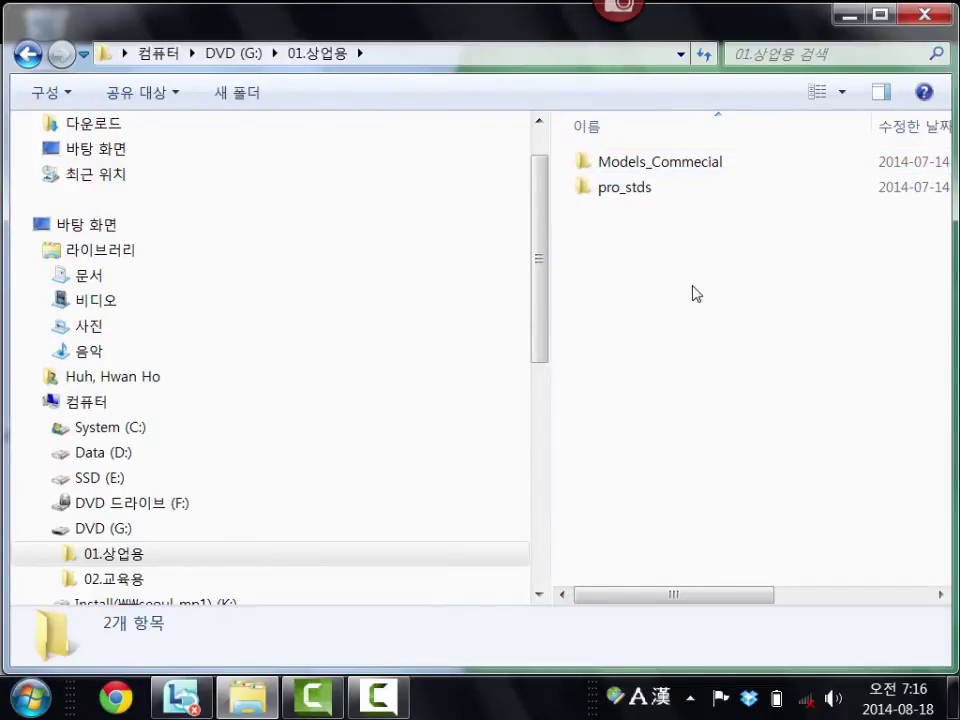
Rename the Models_Commecial folder to Models_Commrecial
{"action": "left_click", "coordinate": [692, 166]}
{"action": "left_click", "coordinate": [700, 167]}
{"action": "left_click", "coordinate": [700, 167]}
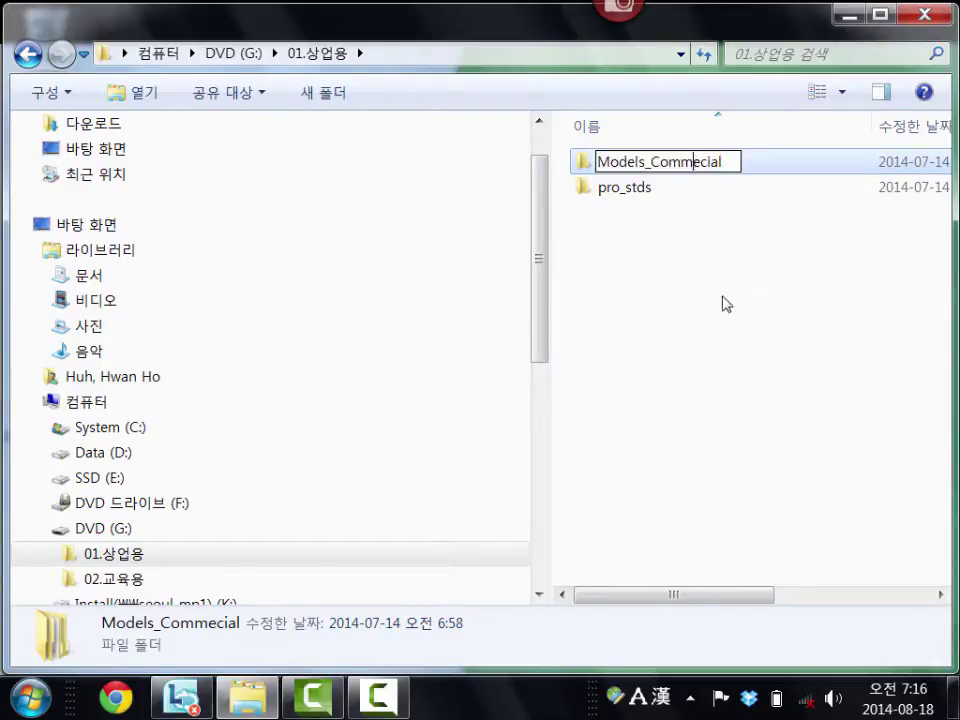
{"action": "type", "text": "r"}
{"action": "key", "text": "Return"}
{"action": "left_click", "coordinate": [710, 304]}
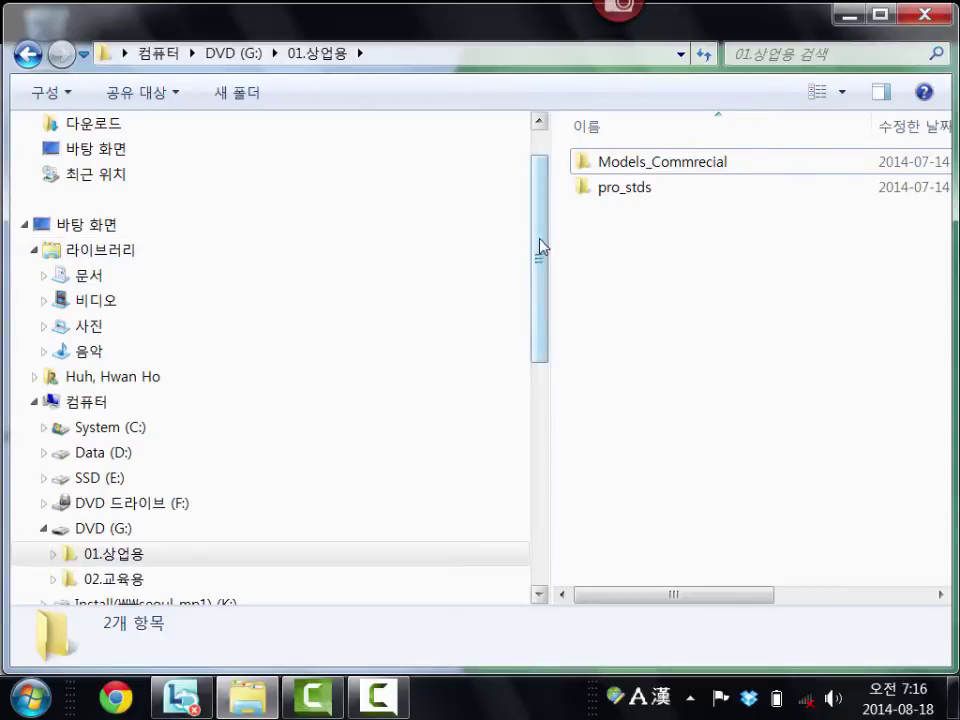
Check the contents of 02.교육용, then return to 01.상업용 and view the numbered folders inside Models_Commrecial
{"action": "scroll", "coordinate": [545, 300], "scroll_direction": "down", "scroll_amount": 3}
{"action": "left_click", "coordinate": [133, 355]}
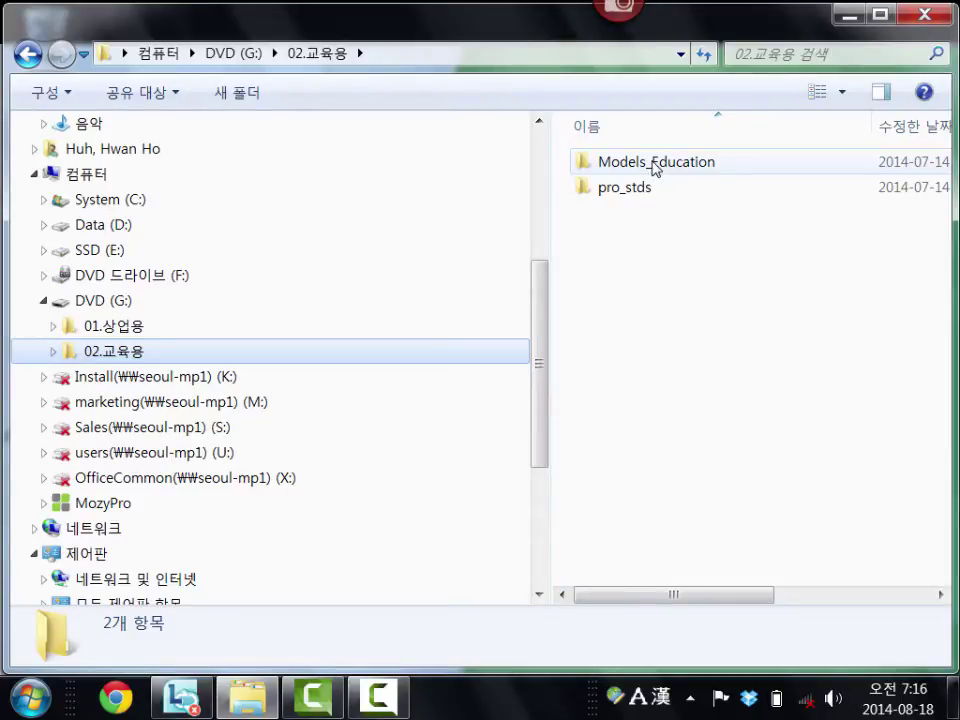
{"action": "left_click", "coordinate": [111, 328]}
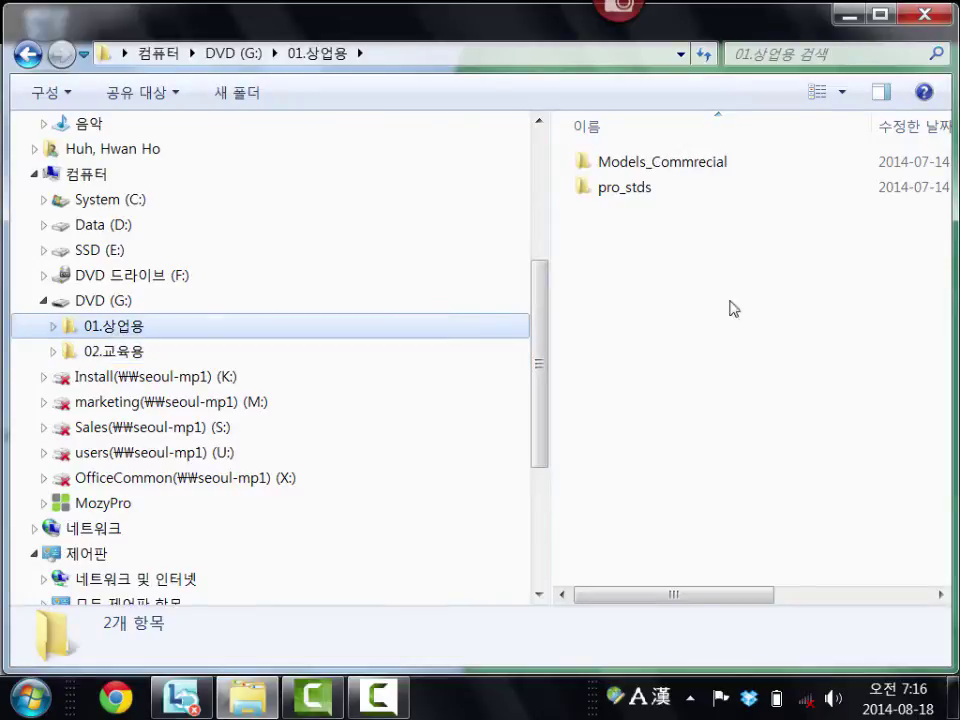
{"action": "double_click", "coordinate": [640, 170]}
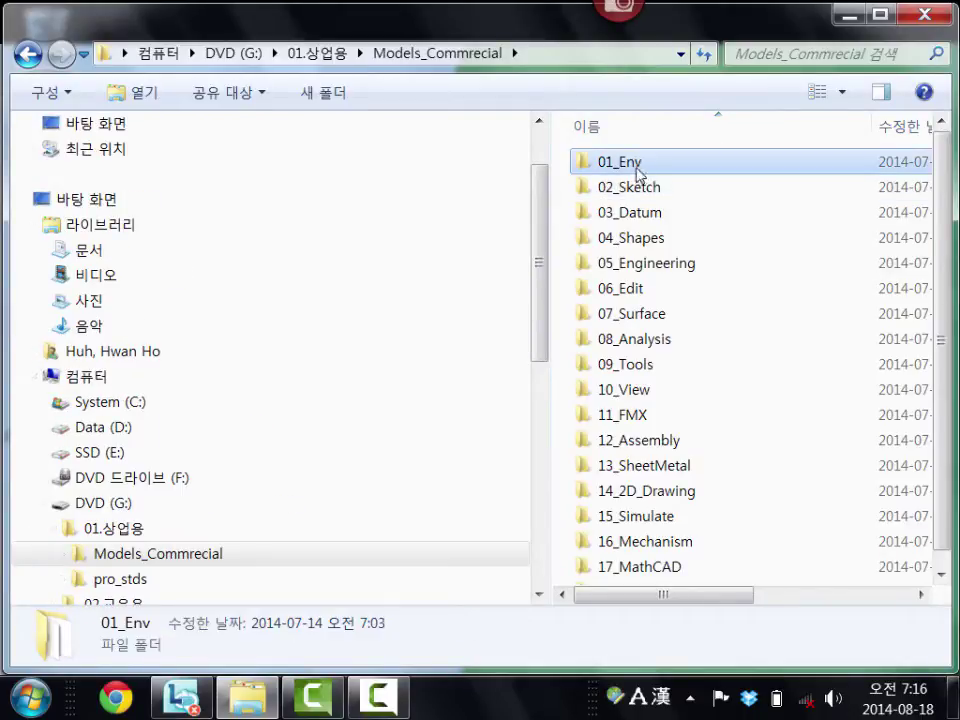
{"action": "left_click", "coordinate": [637, 188]}
{"action": "left_click", "coordinate": [638, 214]}
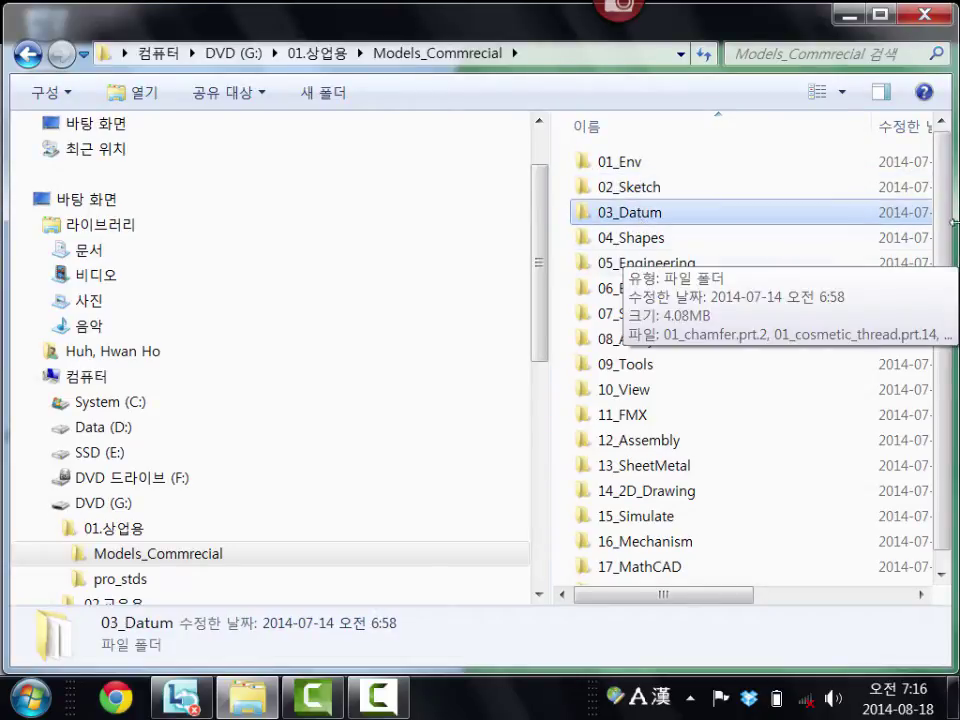
{"action": "mouse_move", "coordinate": [946, 147]}
{"action": "left_mouse_down"}
{"action": "mouse_move", "coordinate": [932, 422]}
{"action": "mouse_move", "coordinate": [948, 132]}
{"action": "left_mouse_up"}
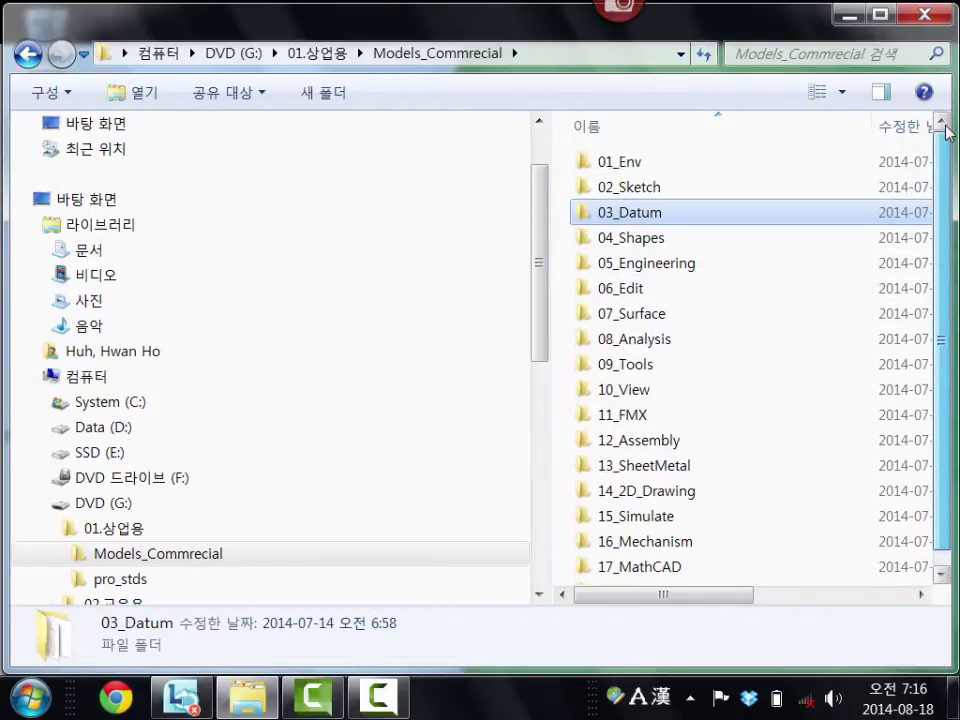
Examine the pro_stds folder of 01.상업용, including its config.pro file and the color and config subfolders
{"action": "left_click", "coordinate": [116, 581]}
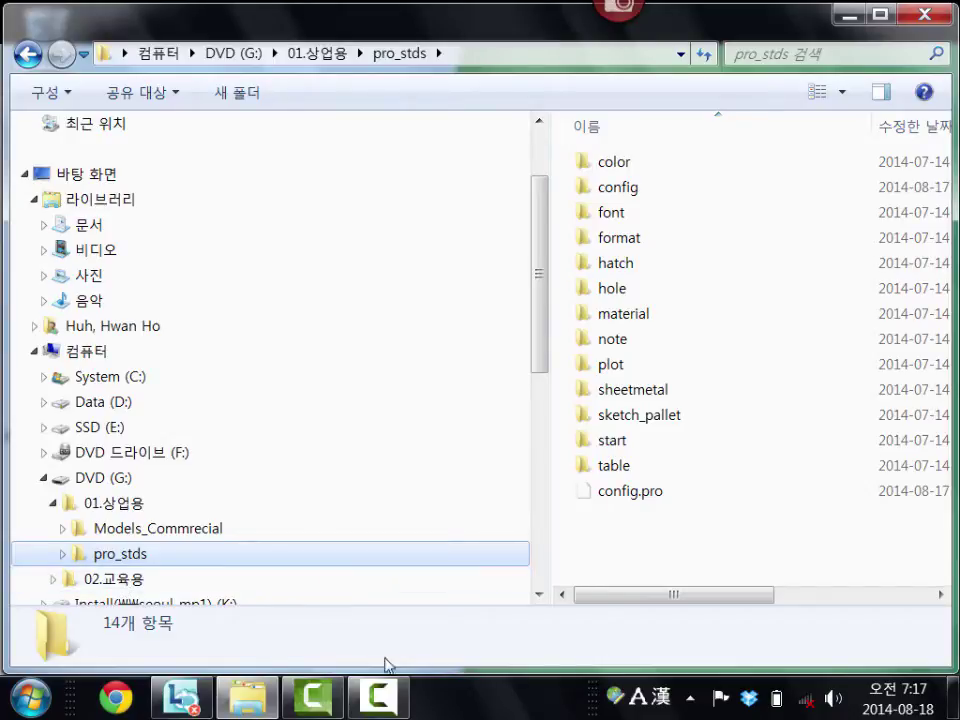
{"action": "left_click", "coordinate": [627, 505]}
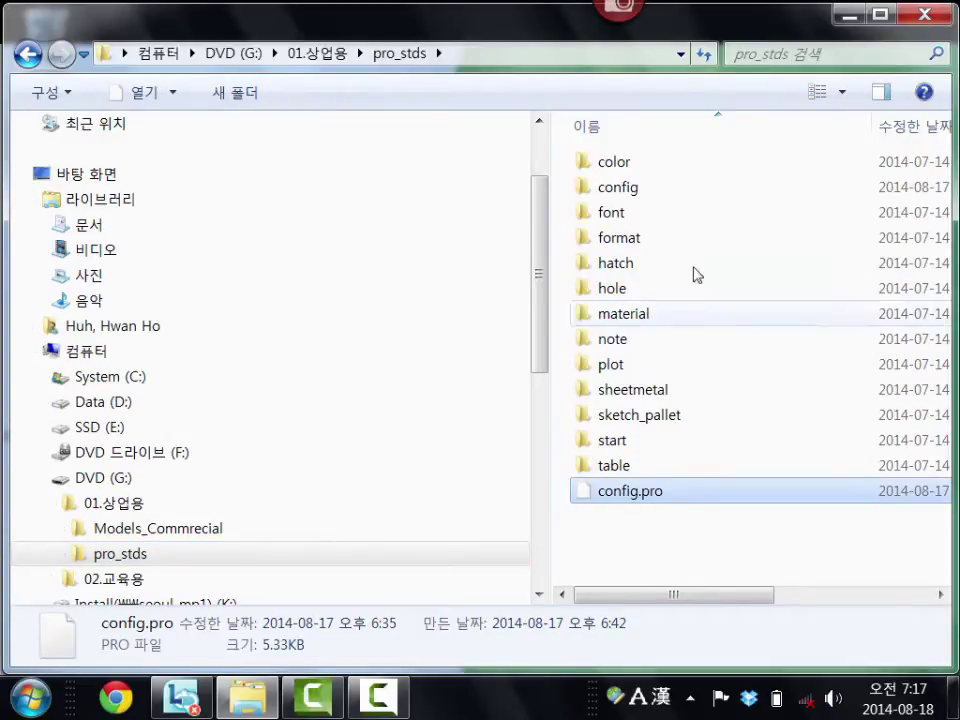
{"action": "double_click", "coordinate": [622, 164]}
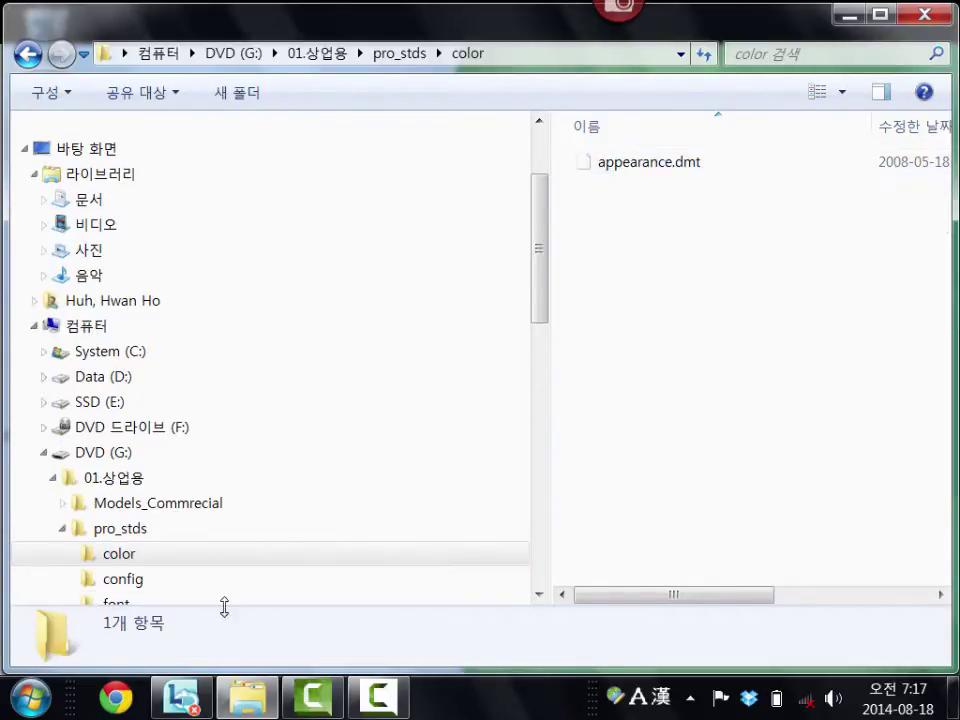
{"action": "left_click", "coordinate": [125, 579]}
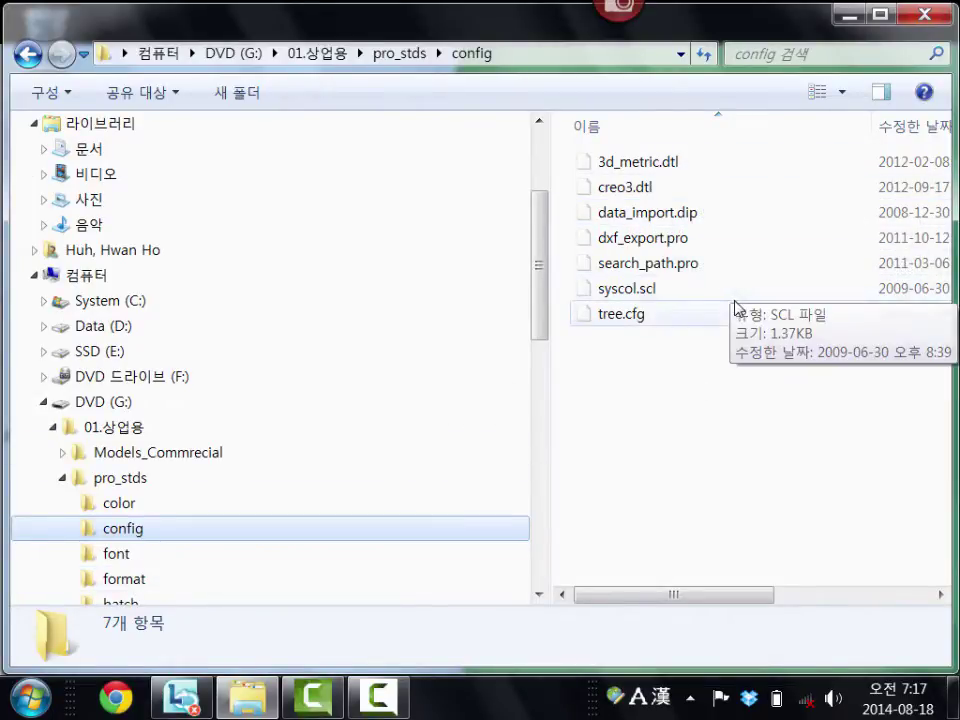
{"action": "mouse_move", "coordinate": [737, 308]}
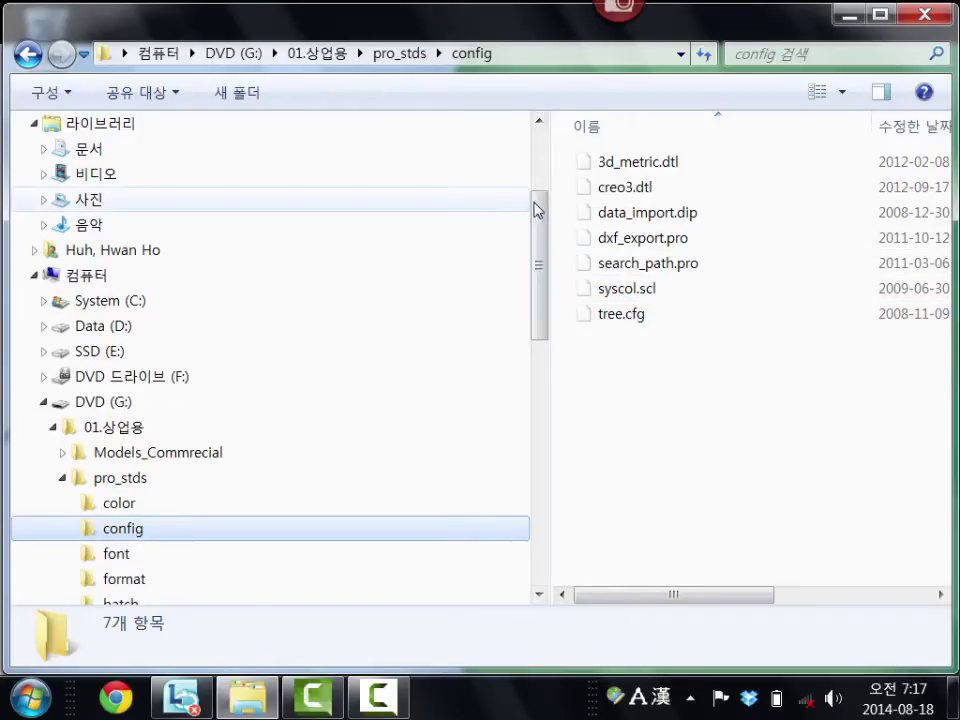
Look through the font, format, hatch and hole subfolders of pro_stds, singling out malgun.ttf and KS.hol
{"action": "left_click_drag", "start_coordinate": [536, 208], "coordinate": [546, 242]}
{"action": "left_click", "coordinate": [124, 453]}
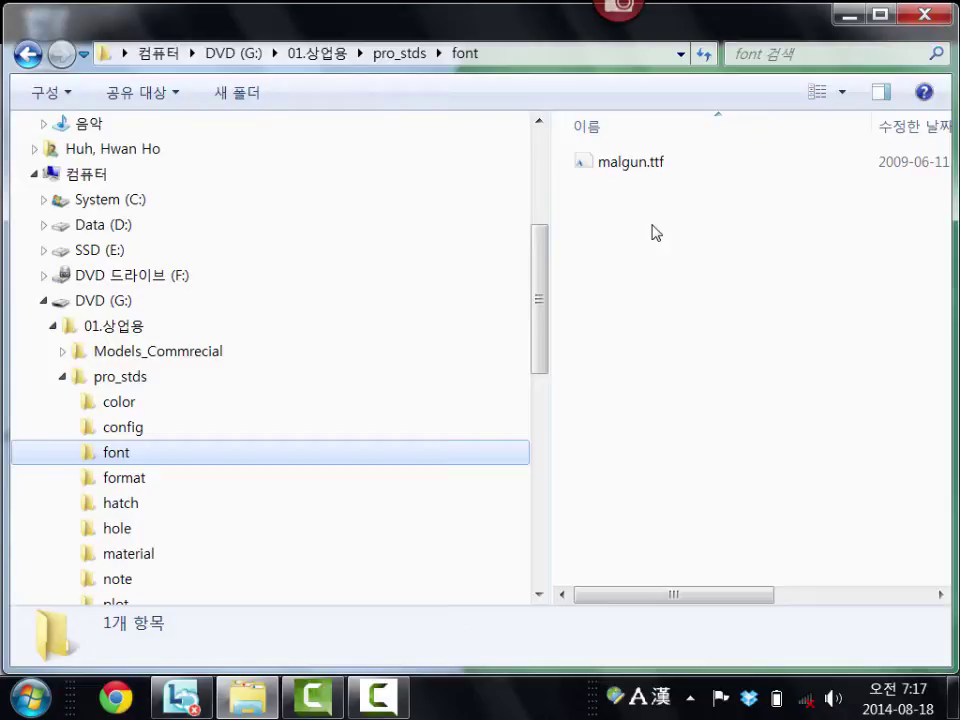
{"action": "left_click", "coordinate": [615, 163]}
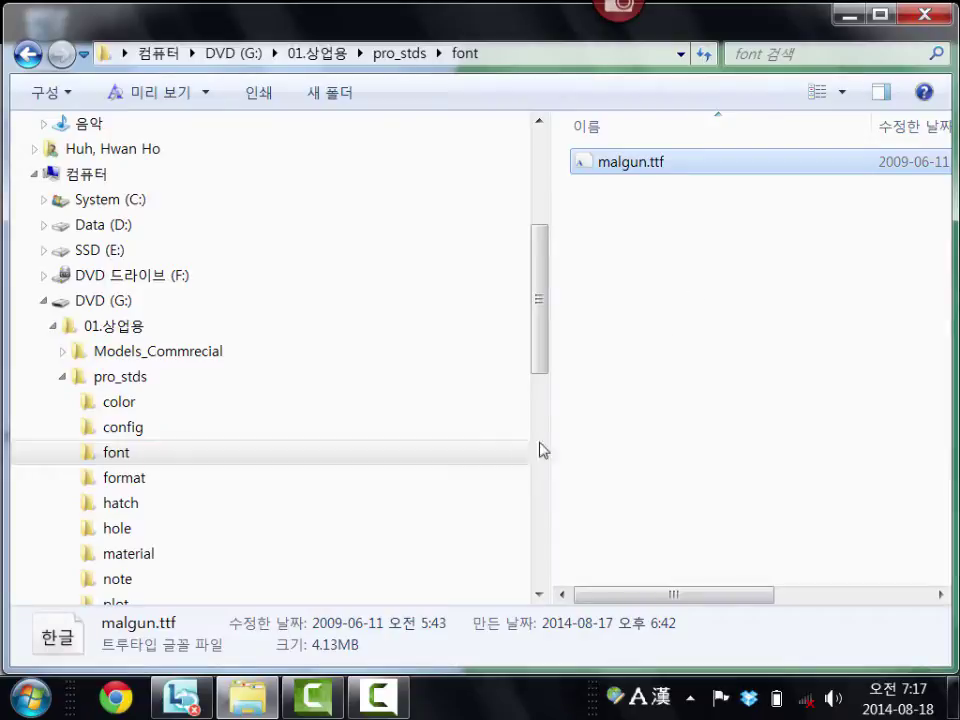
{"action": "left_click", "coordinate": [147, 484]}
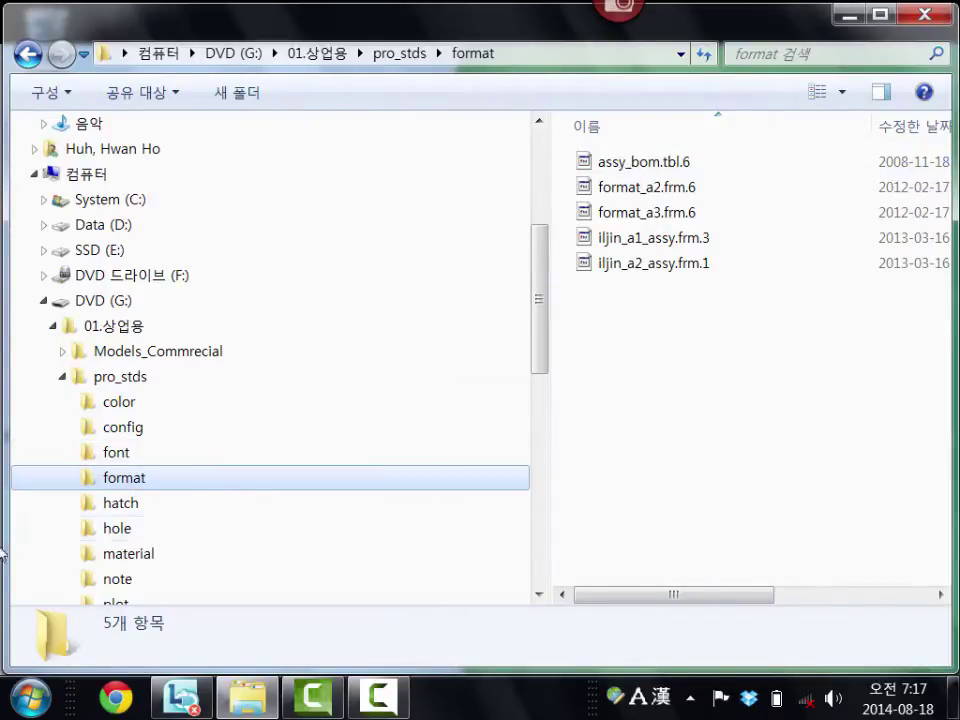
{"action": "left_click", "coordinate": [136, 508]}
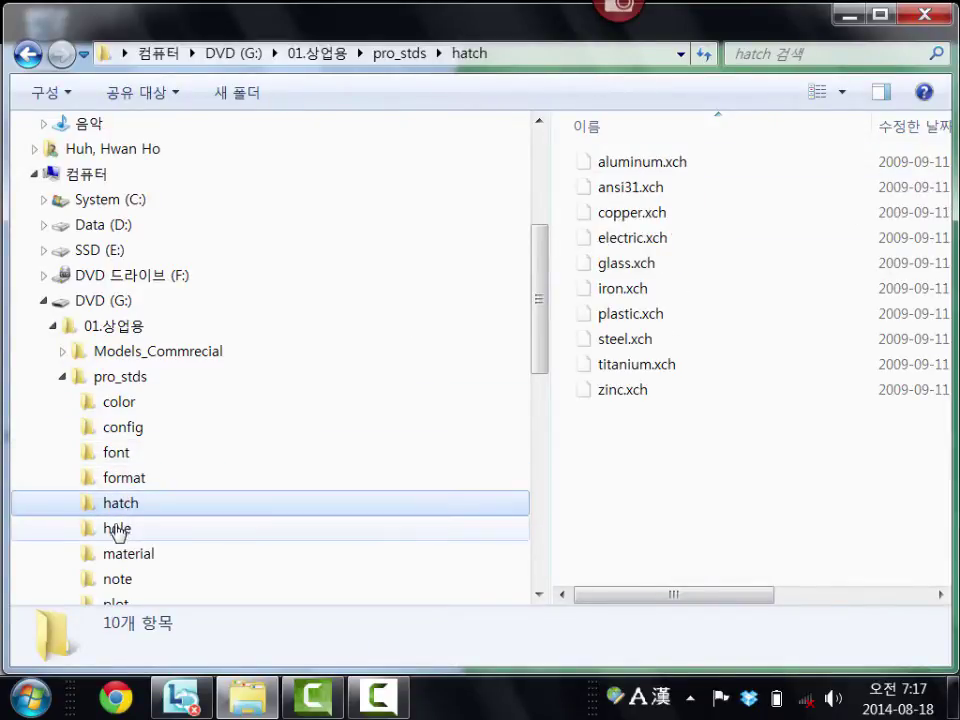
{"action": "left_click", "coordinate": [125, 535]}
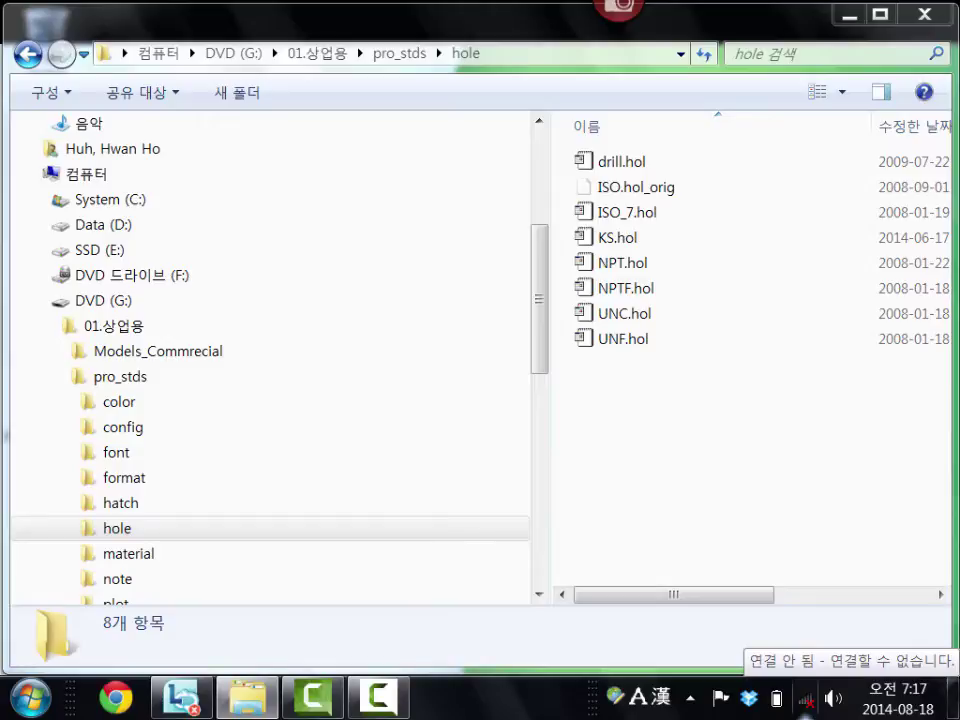
{"action": "left_click", "coordinate": [607, 239]}
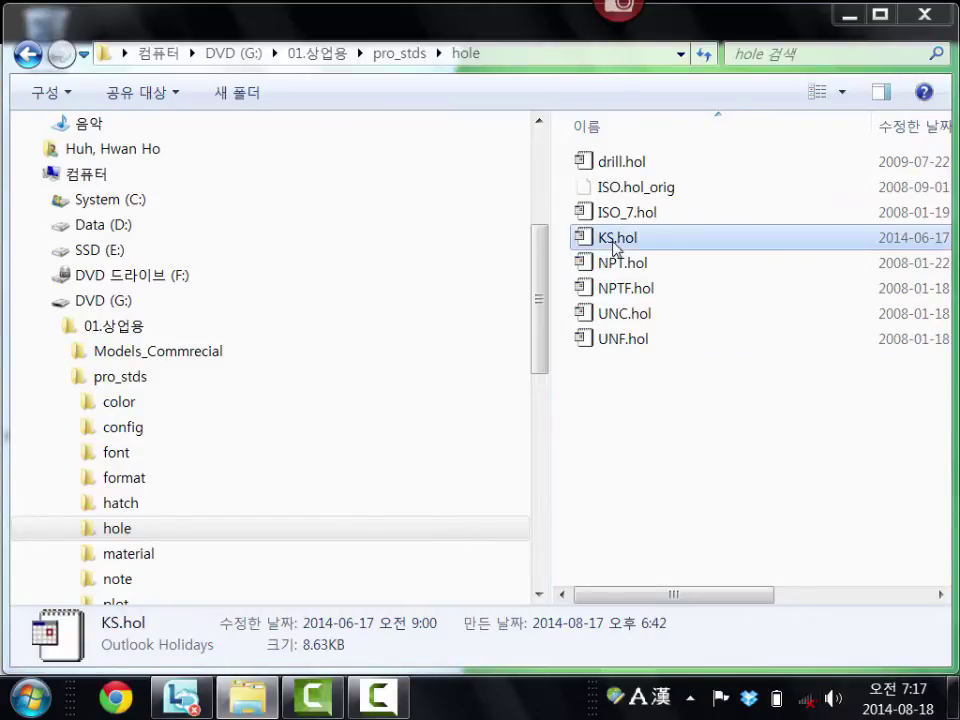
Look through the material, note, plot, sheetmetal, sketch_pallet, start and table subfolders of pro_stds
{"action": "left_click", "coordinate": [149, 567]}
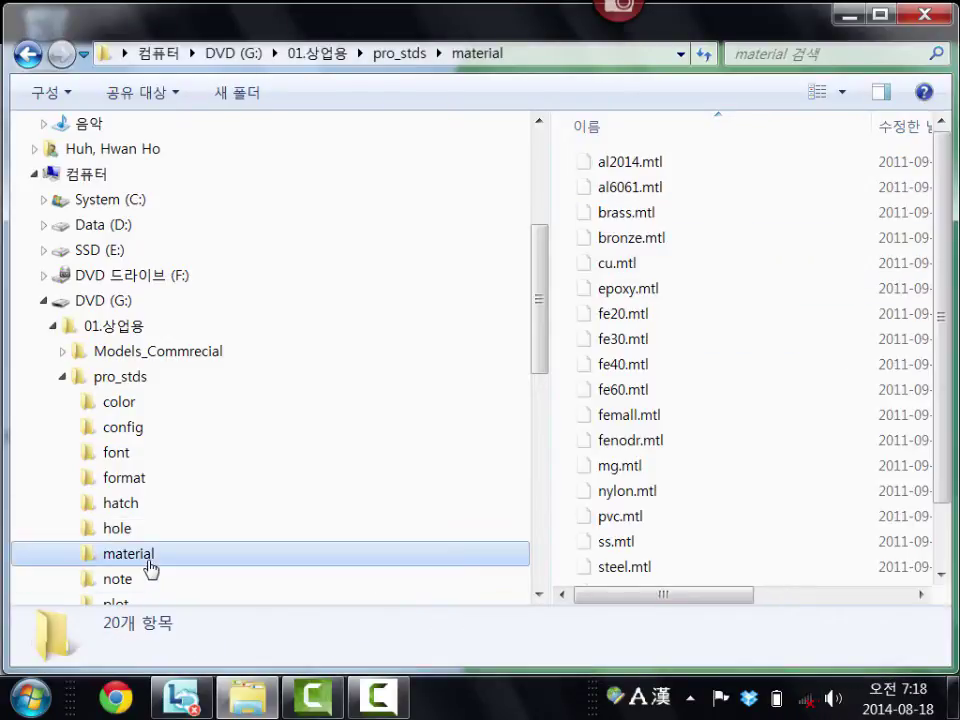
{"action": "scroll", "coordinate": [110, 560], "scroll_direction": "down", "scroll_amount": 1}
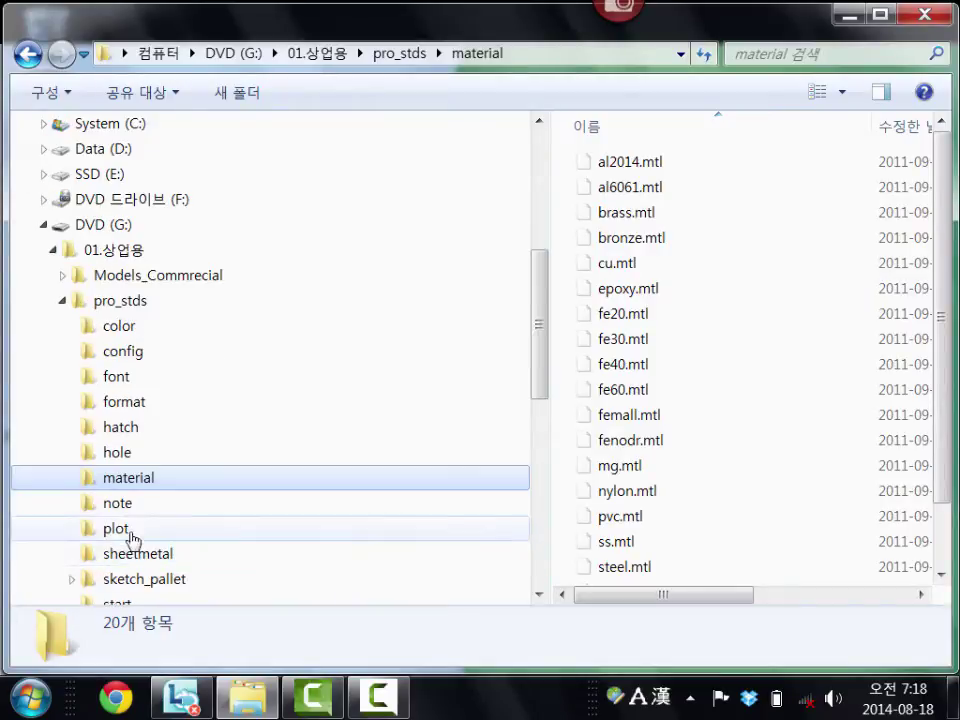
{"action": "left_click", "coordinate": [107, 503]}
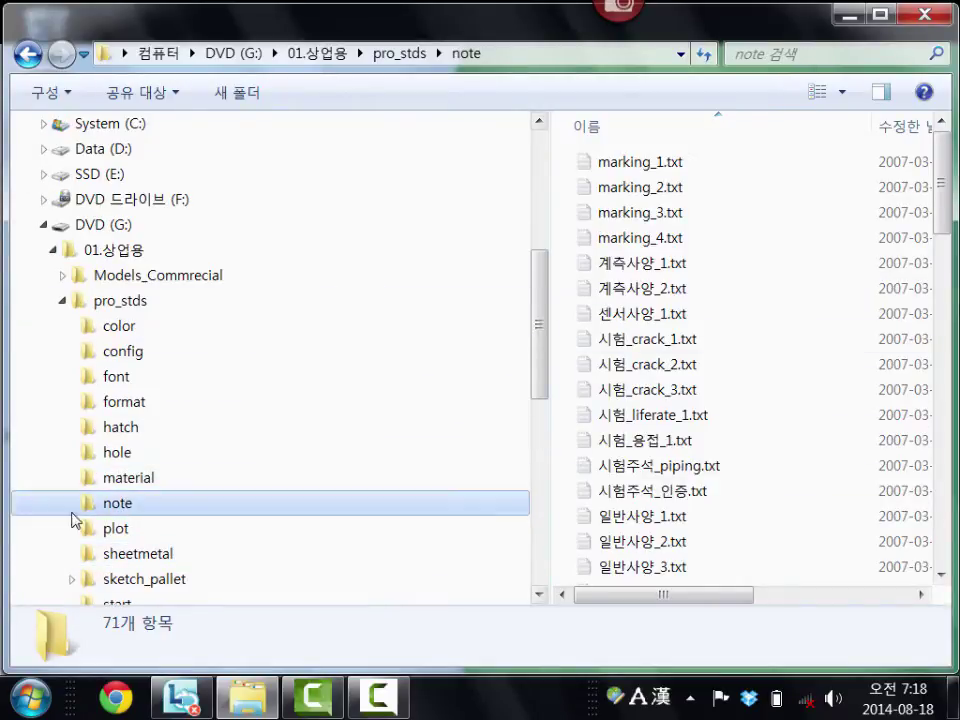
{"action": "left_click", "coordinate": [153, 530]}
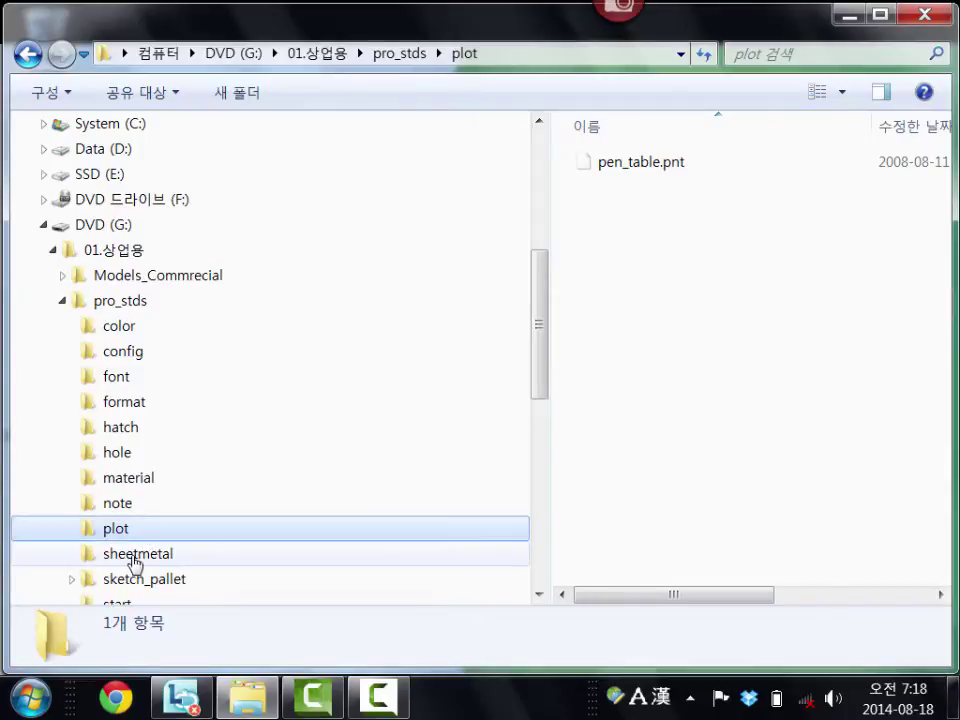
{"action": "left_click", "coordinate": [133, 560]}
{"action": "left_click", "coordinate": [136, 582]}
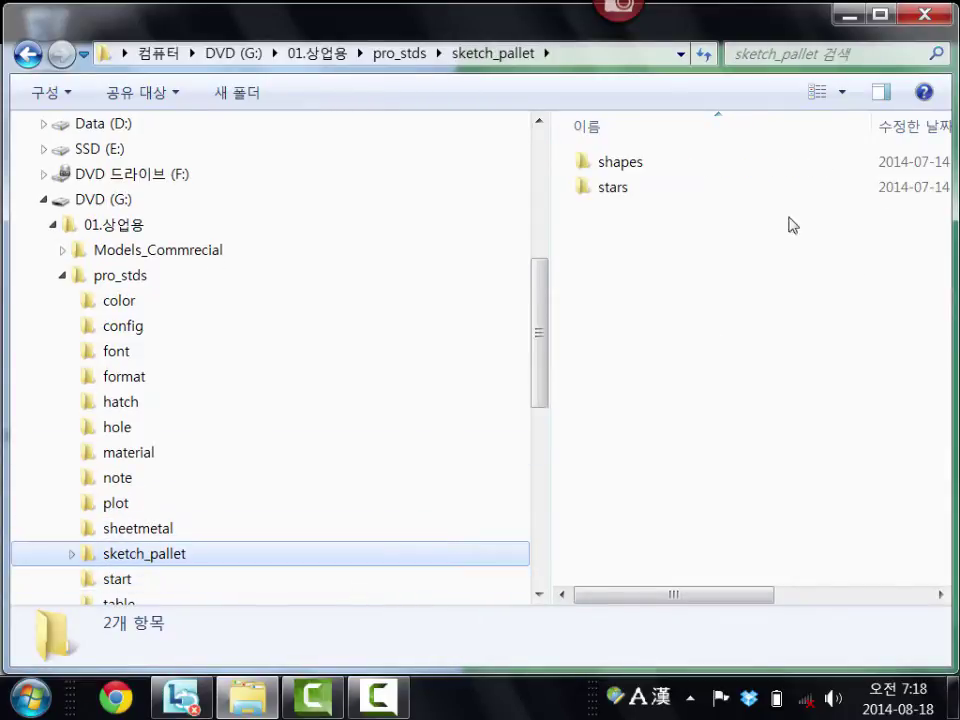
{"action": "scroll", "coordinate": [125, 560], "scroll_direction": "down", "scroll_amount": 1}
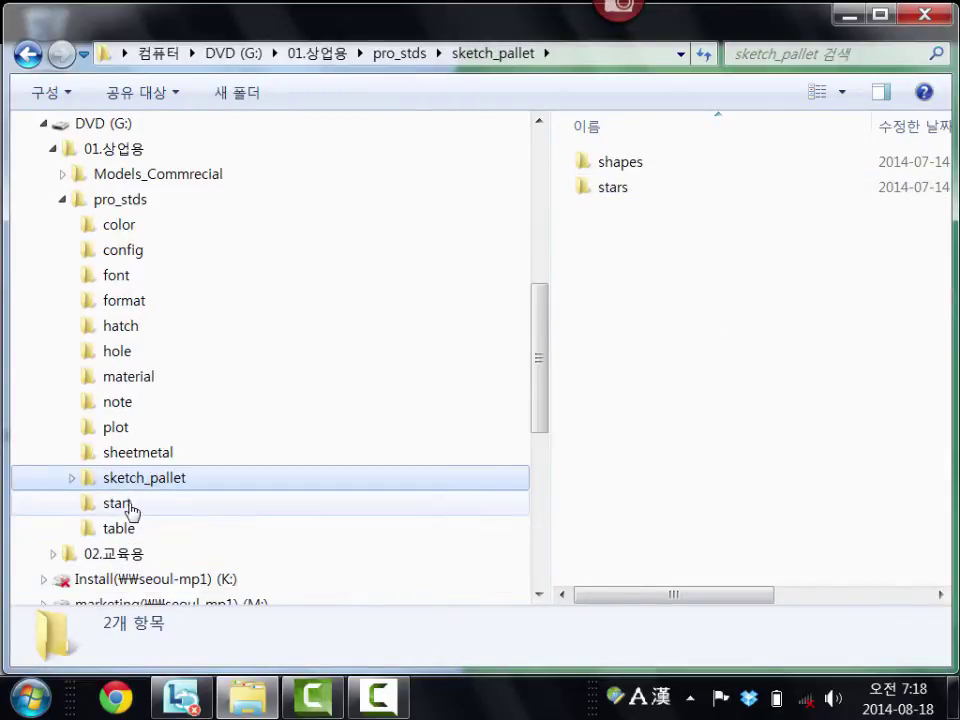
{"action": "left_click", "coordinate": [133, 505]}
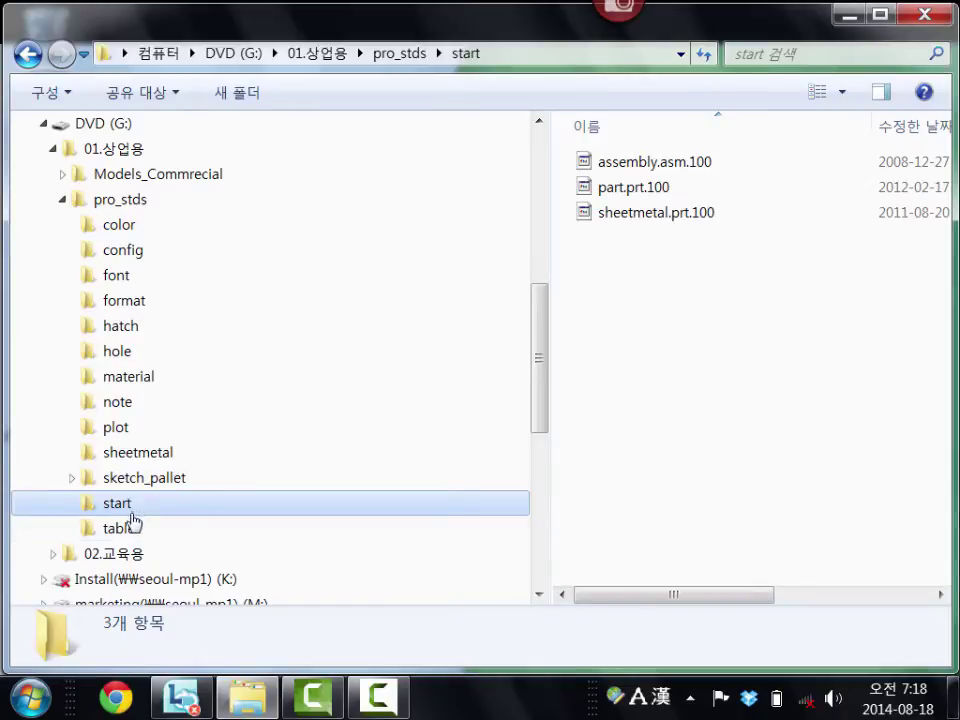
{"action": "left_click", "coordinate": [128, 530]}
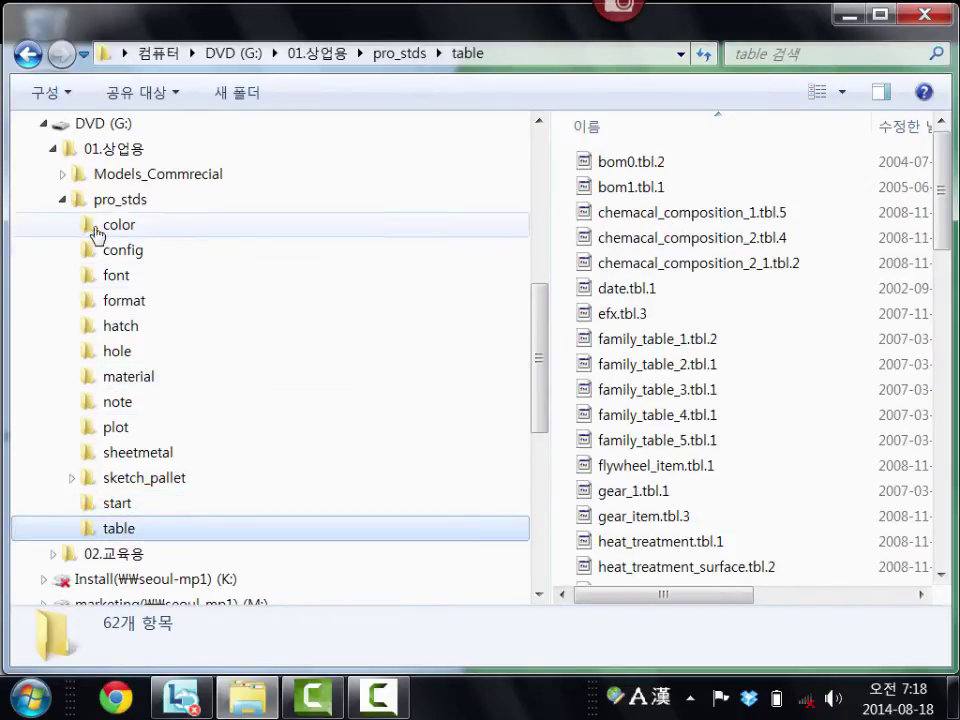
Cut the pro_stds folder from 01.상업용 on the DVD (G:) drive
{"action": "left_click", "coordinate": [64, 199]}
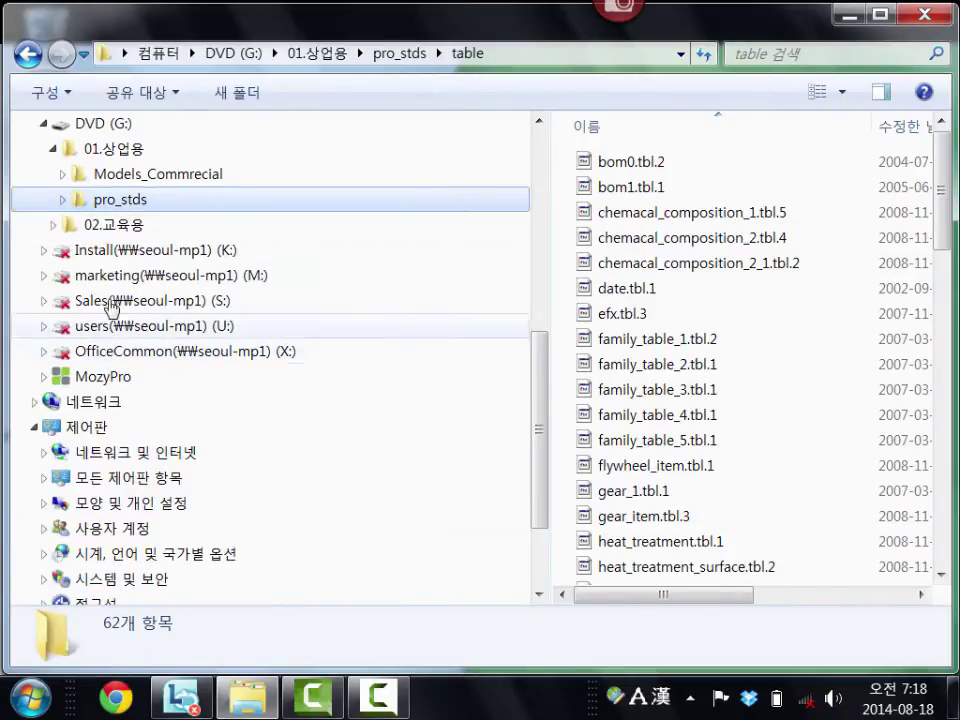
{"action": "left_click", "coordinate": [124, 151]}
{"action": "left_click", "coordinate": [624, 192]}
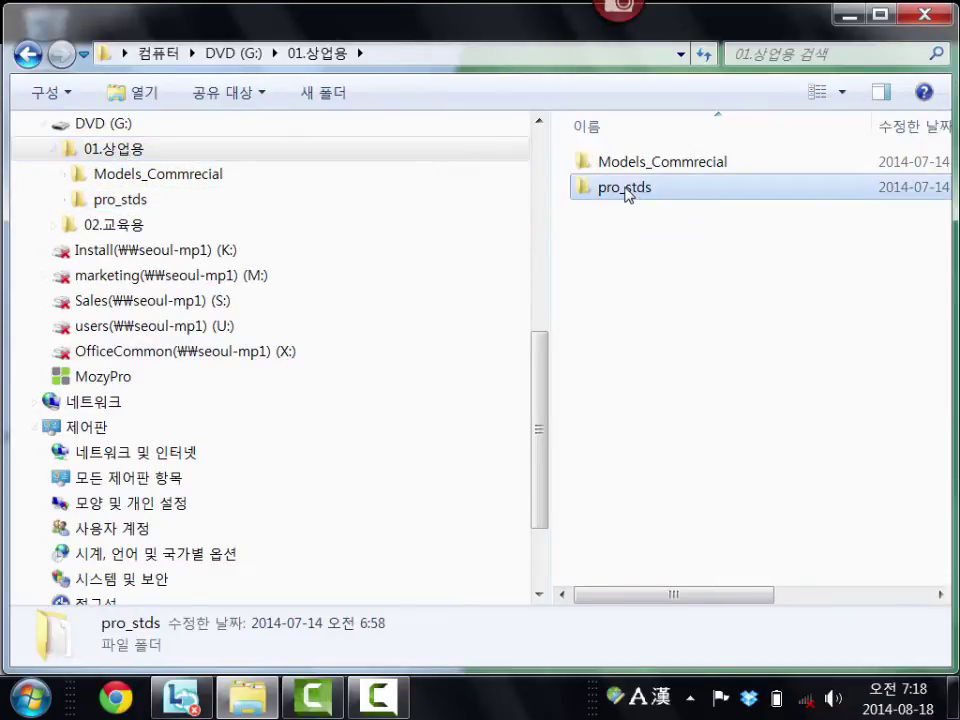
{"action": "right_click", "coordinate": [624, 193]}
{"action": "left_click", "coordinate": [643, 533]}
Create a new folder named PTC in the root of the System (C:) drive
{"action": "scroll", "coordinate": [514, 321], "scroll_direction": "up", "scroll_amount": 6}
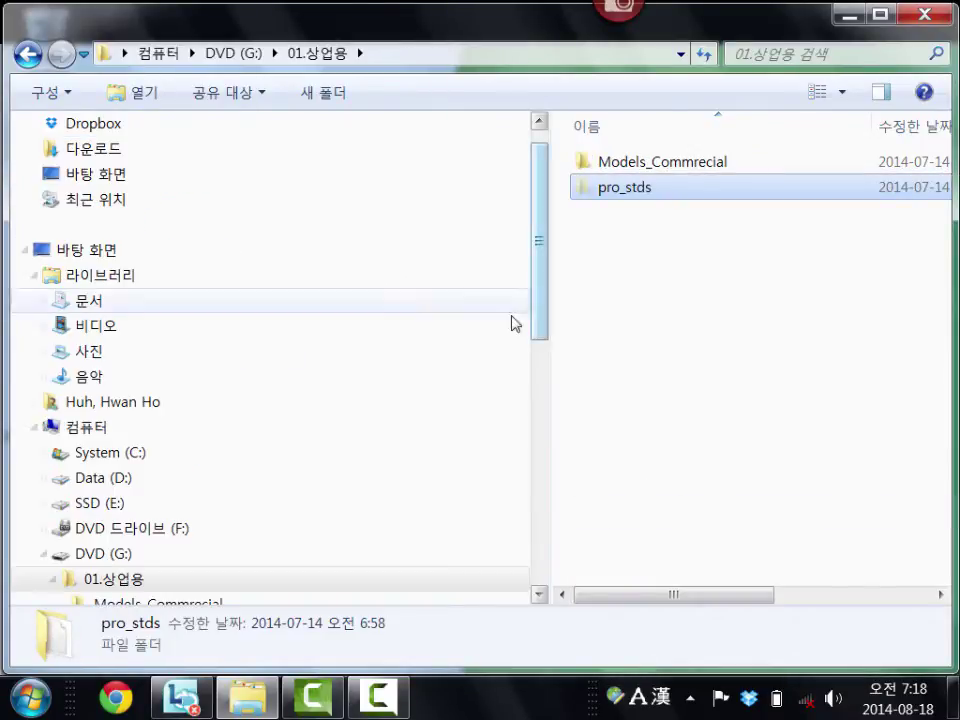
{"action": "left_click", "coordinate": [157, 460]}
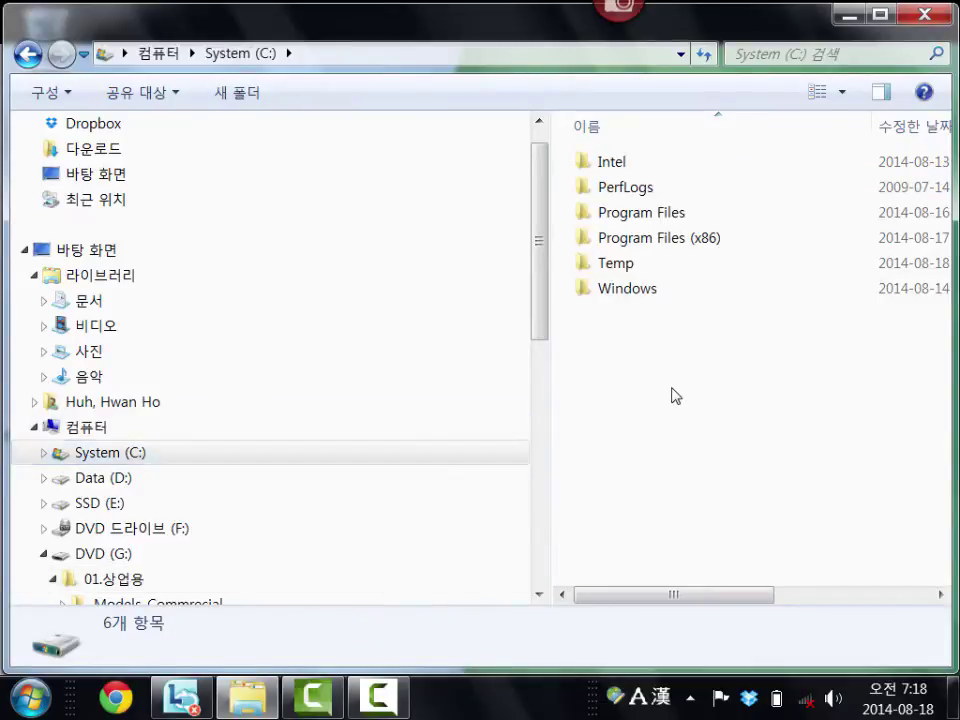
{"action": "right_click", "coordinate": [670, 390]}
{"action": "mouse_move", "coordinate": [725, 350]}
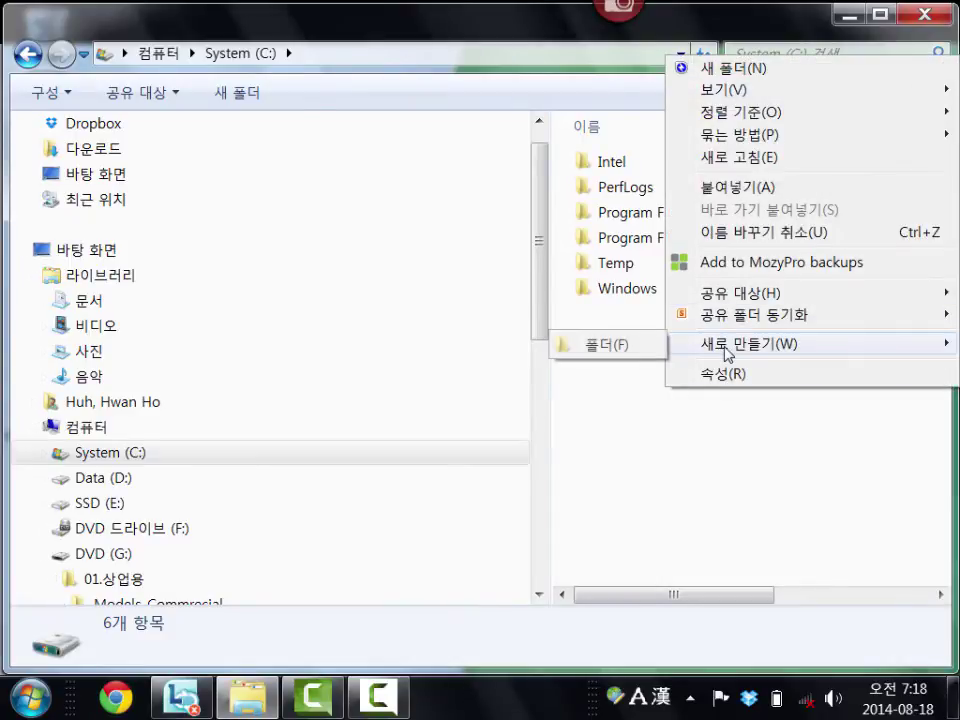
{"action": "left_click", "coordinate": [580, 348]}
{"action": "type", "text": "PTC"}
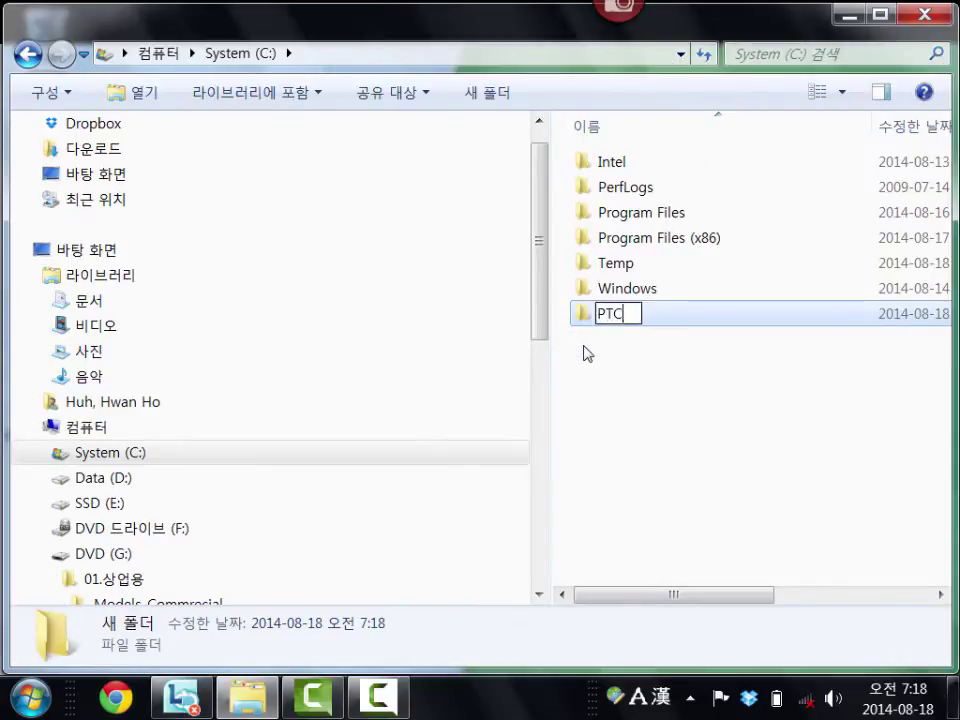
{"action": "key", "text": "Return"}
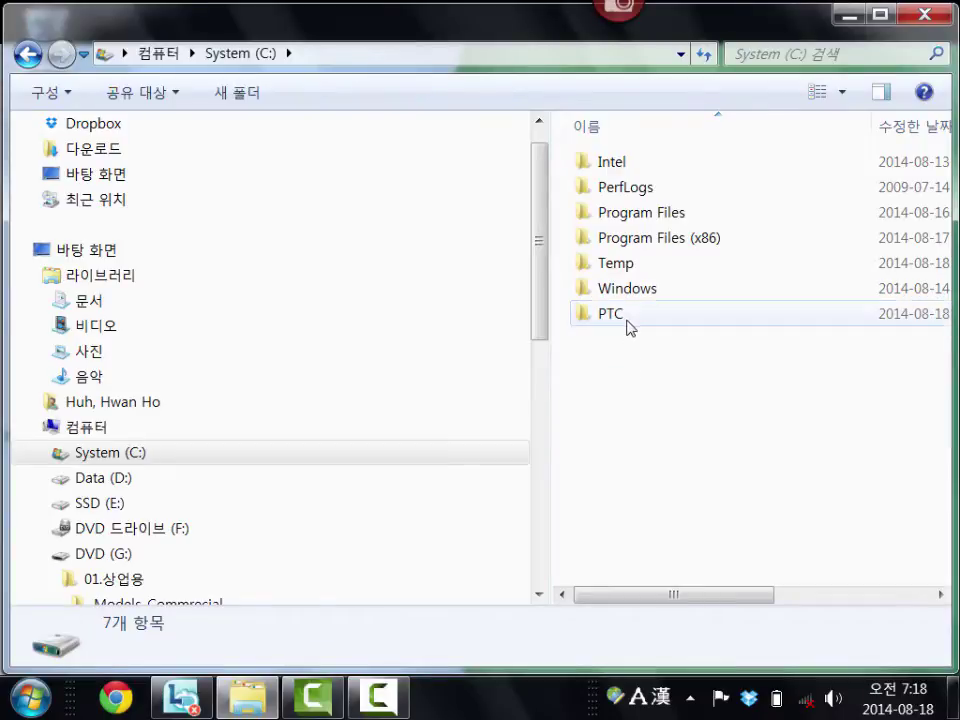
Paste the cut pro_stds folder into C:\PTC
{"action": "double_click", "coordinate": [626, 317]}
{"action": "right_click", "coordinate": [624, 210]}
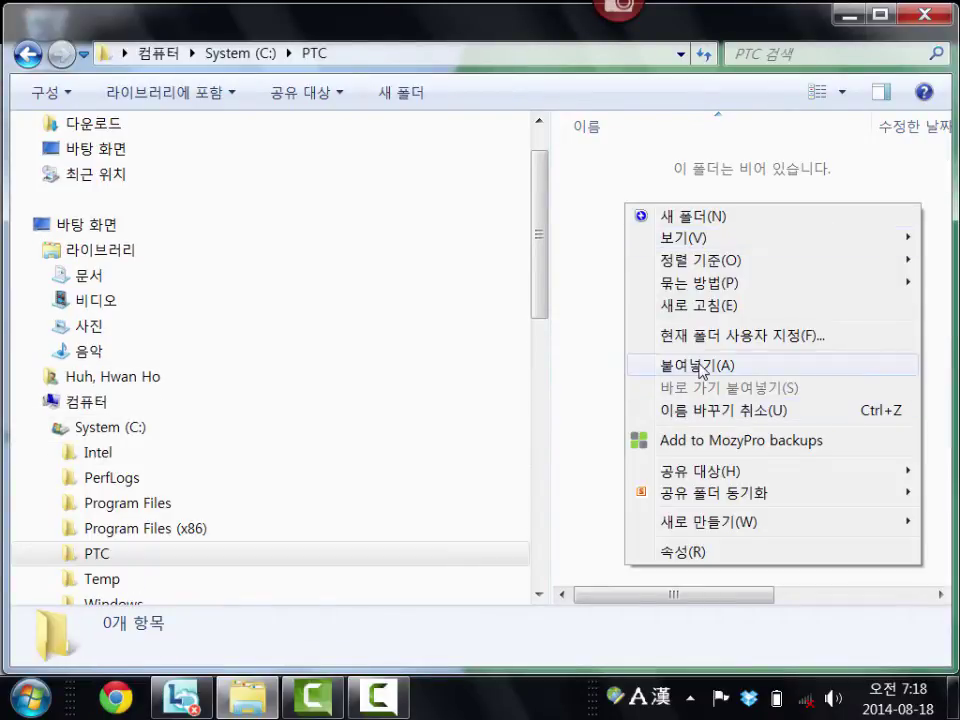
{"action": "left_click", "coordinate": [702, 370]}
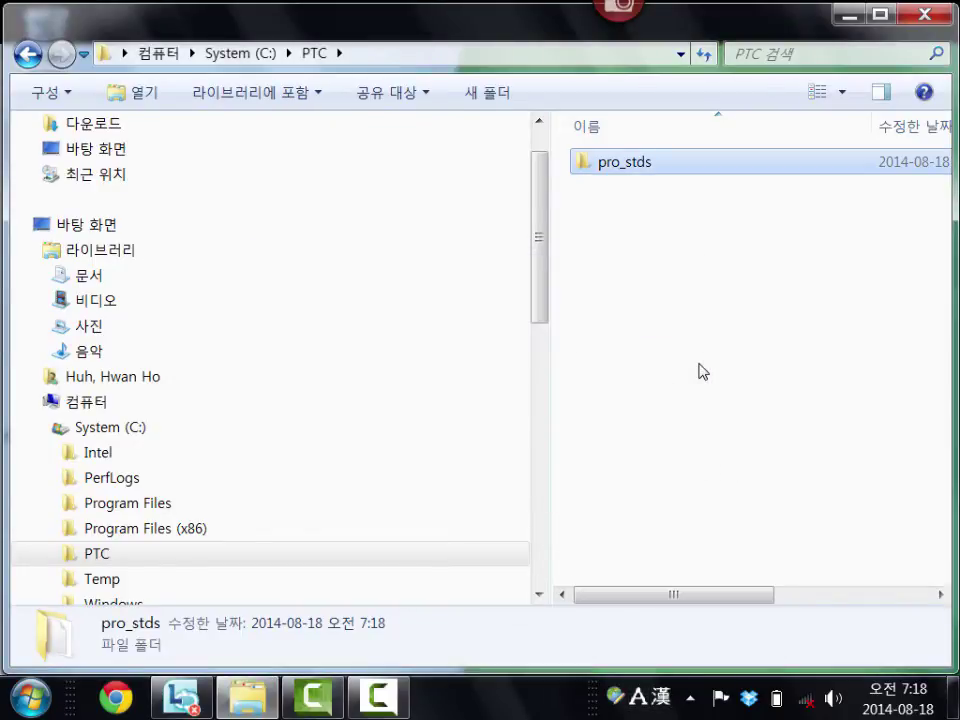
Open config.pro from C:\PTC\pro_stds in Notepad, arranging the folder window beside the editor
{"action": "double_click", "coordinate": [615, 164]}
{"action": "left_click", "coordinate": [625, 499]}
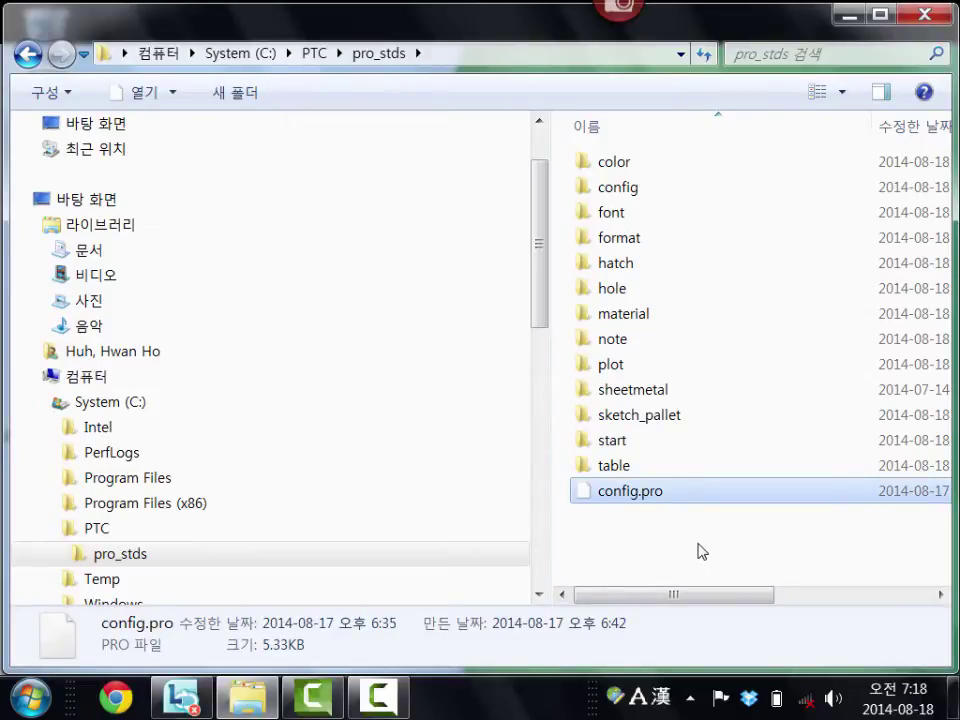
{"action": "left_click", "coordinate": [32, 697]}
{"action": "left_click", "coordinate": [133, 345]}
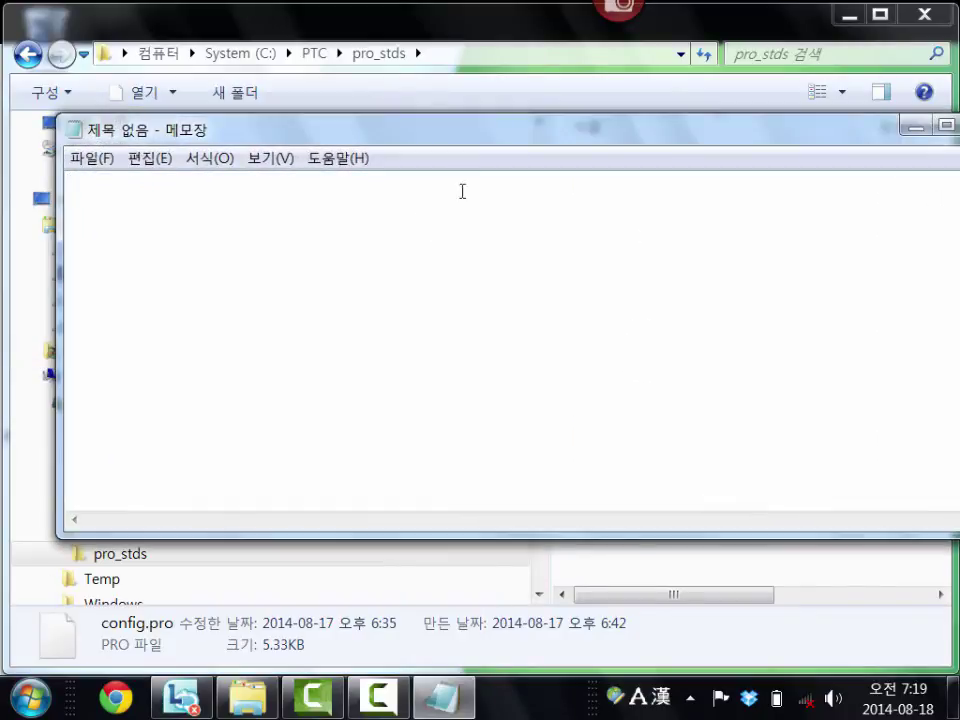
{"action": "left_click_drag", "start_coordinate": [413, 20], "coordinate": [630, 81]}
{"action": "left_click_drag", "start_coordinate": [765, 195], "coordinate": [551, 199]}
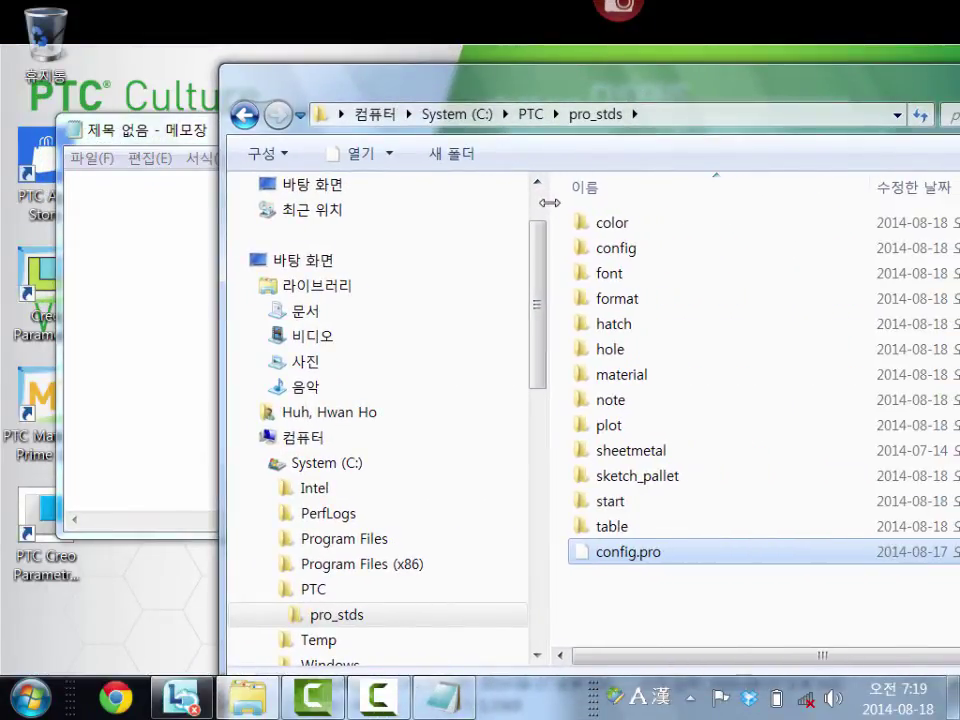
{"action": "left_click_drag", "start_coordinate": [470, 90], "coordinate": [586, 51]}
{"action": "left_click_drag", "start_coordinate": [737, 513], "coordinate": [207, 305]}
Search config.pro for "c:" to locate its first folder path setting
{"action": "left_click", "coordinate": [205, 228]}
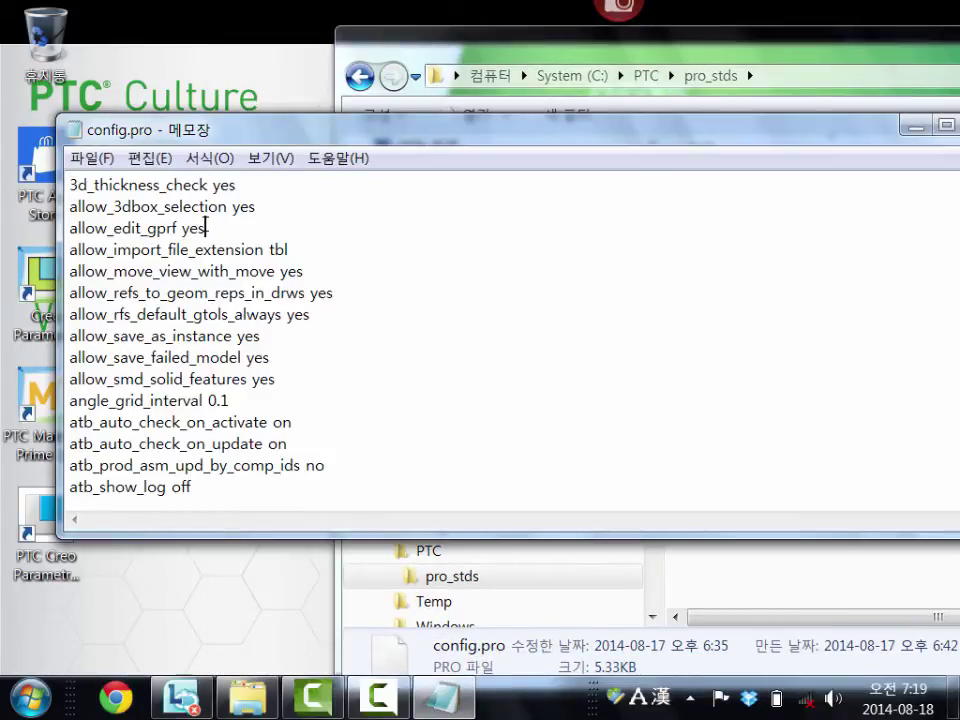
{"action": "key", "text": "ctrl+f"}
{"action": "type", "text": "c:"}
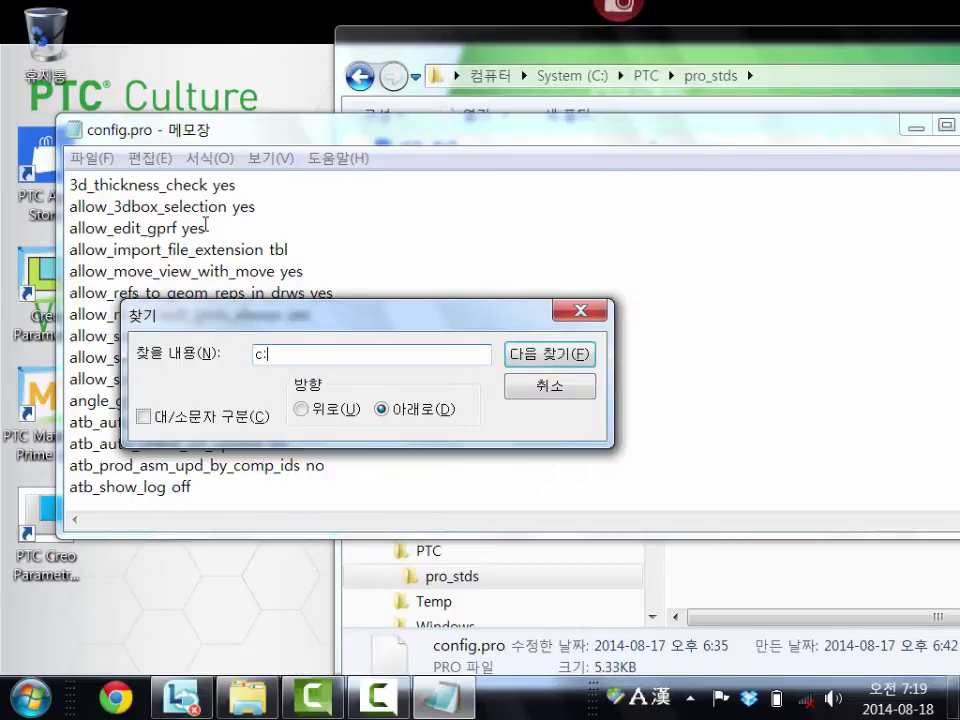
{"action": "key", "text": "Return"}
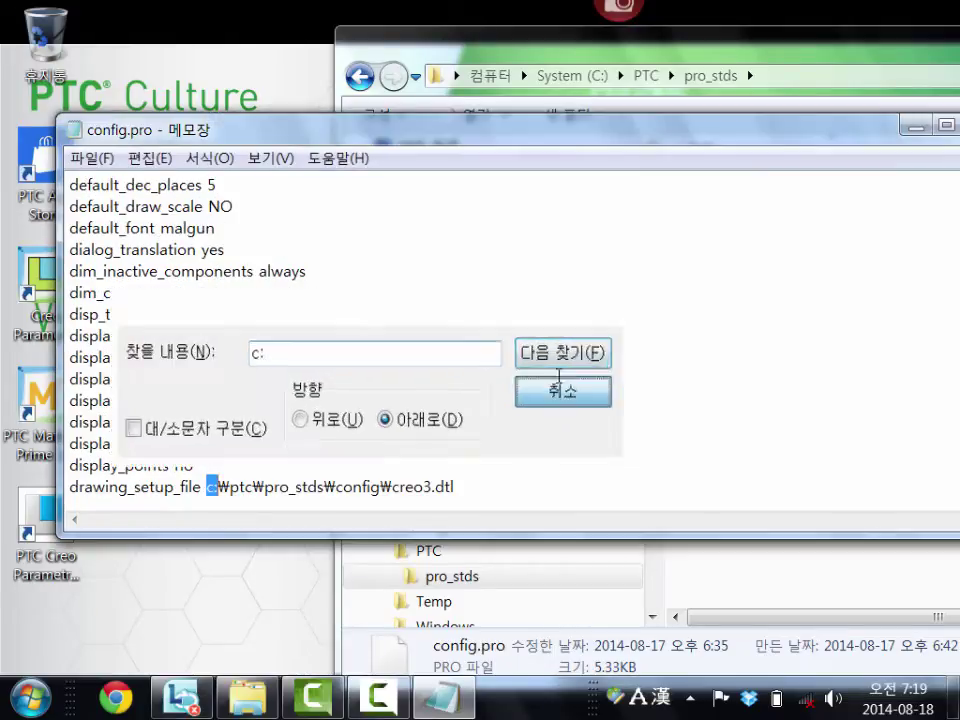
{"action": "left_click", "coordinate": [549, 385]}
Review the c:\ptc\pro_stds paths in the maximized config.pro, singling out the intf2d_out_dxf_mapping_file and mdl_tree_cfg_file entries
{"action": "double_click", "coordinate": [561, 137]}
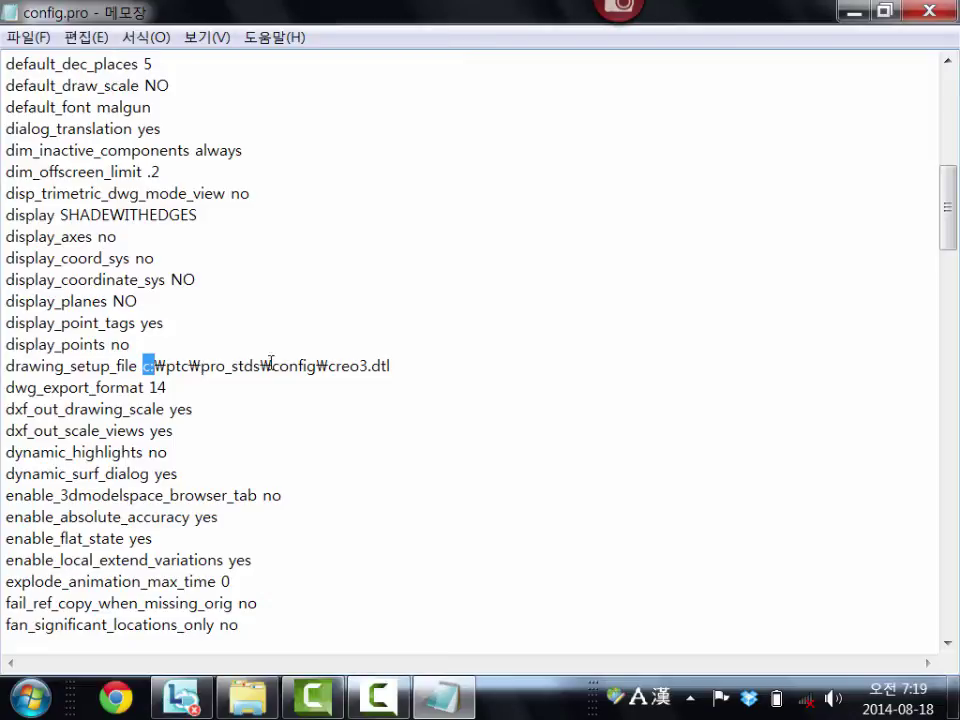
{"action": "scroll", "coordinate": [340, 472], "scroll_direction": "down", "scroll_amount": 6}
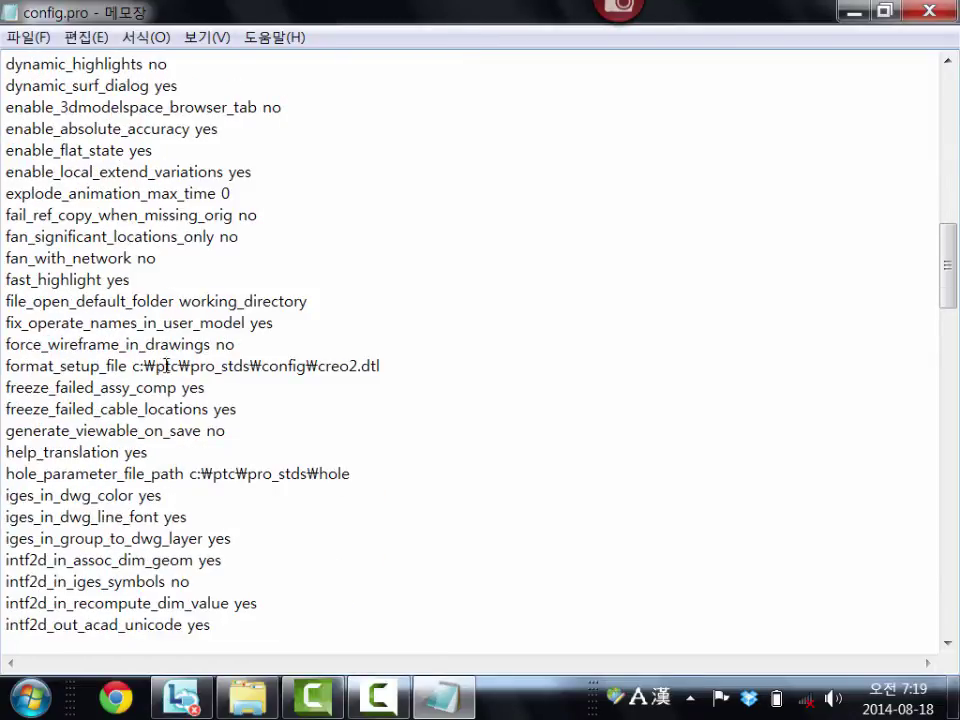
{"action": "scroll", "coordinate": [167, 366], "scroll_direction": "down", "scroll_amount": 5}
{"action": "left_click_drag", "start_coordinate": [209, 344], "coordinate": [384, 344]}
{"action": "scroll", "coordinate": [398, 399], "scroll_direction": "down", "scroll_amount": 2}
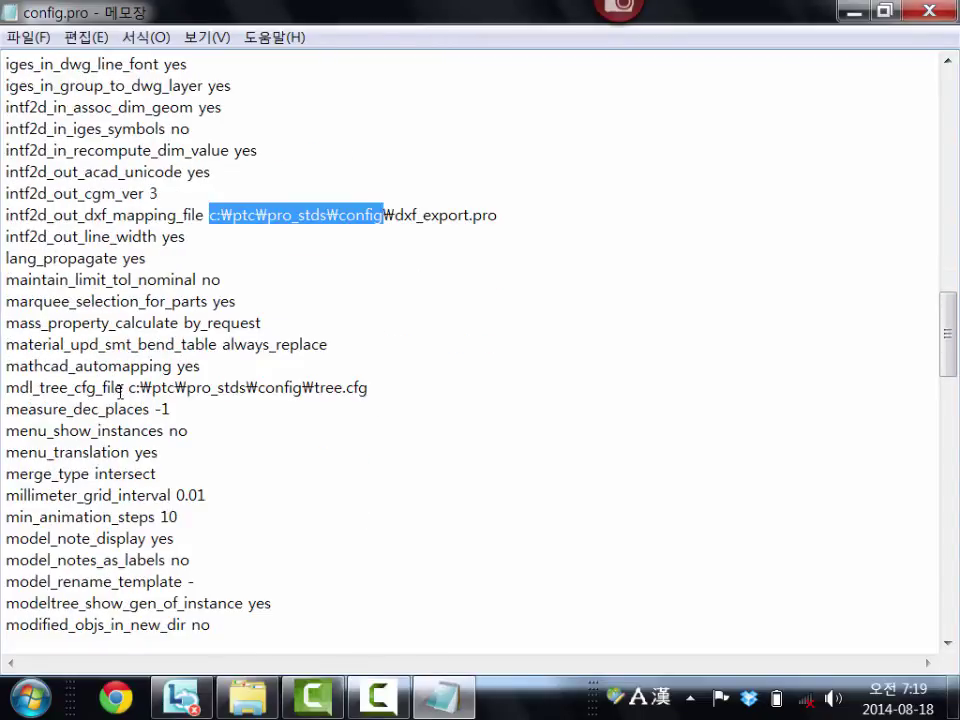
{"action": "left_click_drag", "start_coordinate": [117, 388], "coordinate": [325, 388]}
{"action": "left_click", "coordinate": [342, 451]}
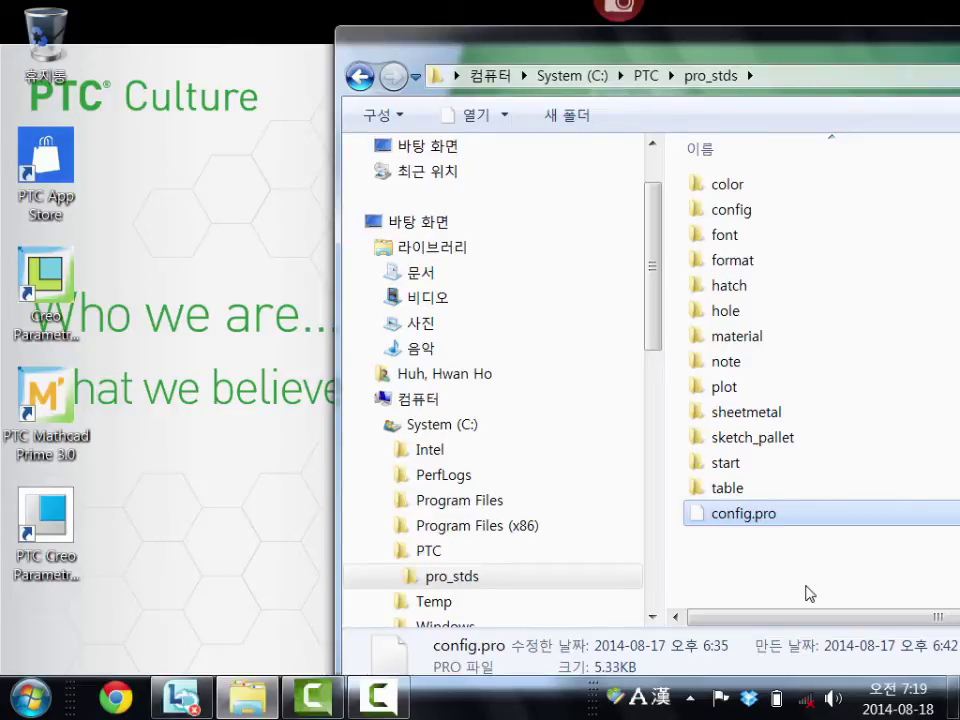
Copy the config.pro file from C:\PTC\pro_stds
{"action": "left_click", "coordinate": [821, 568]}
{"action": "left_click", "coordinate": [763, 526]}
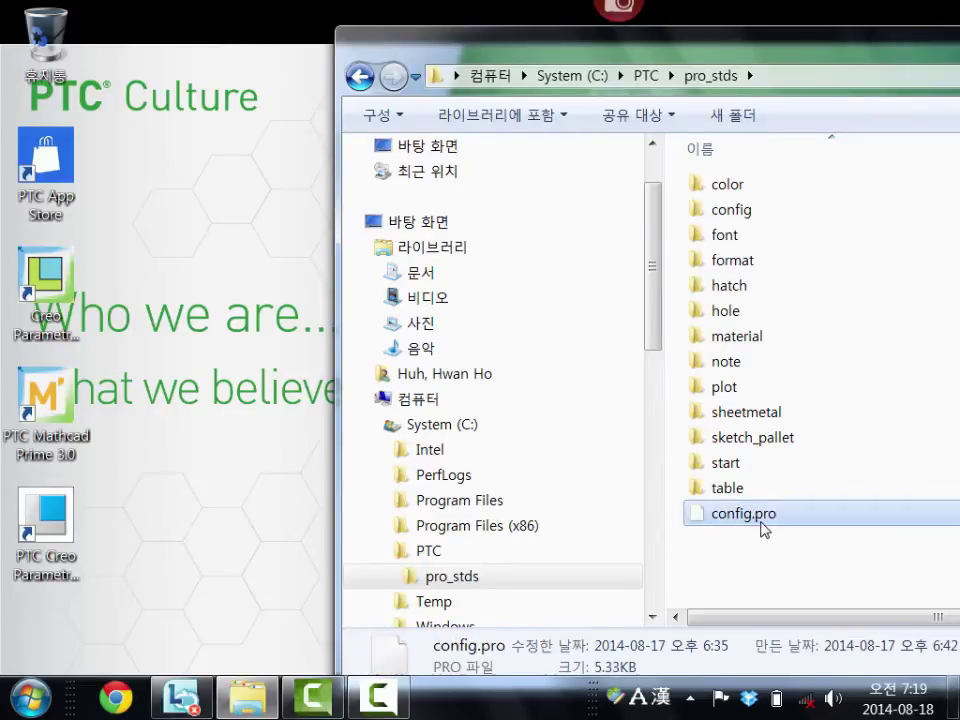
{"action": "right_click", "coordinate": [763, 526]}
{"action": "left_click", "coordinate": [658, 408]}
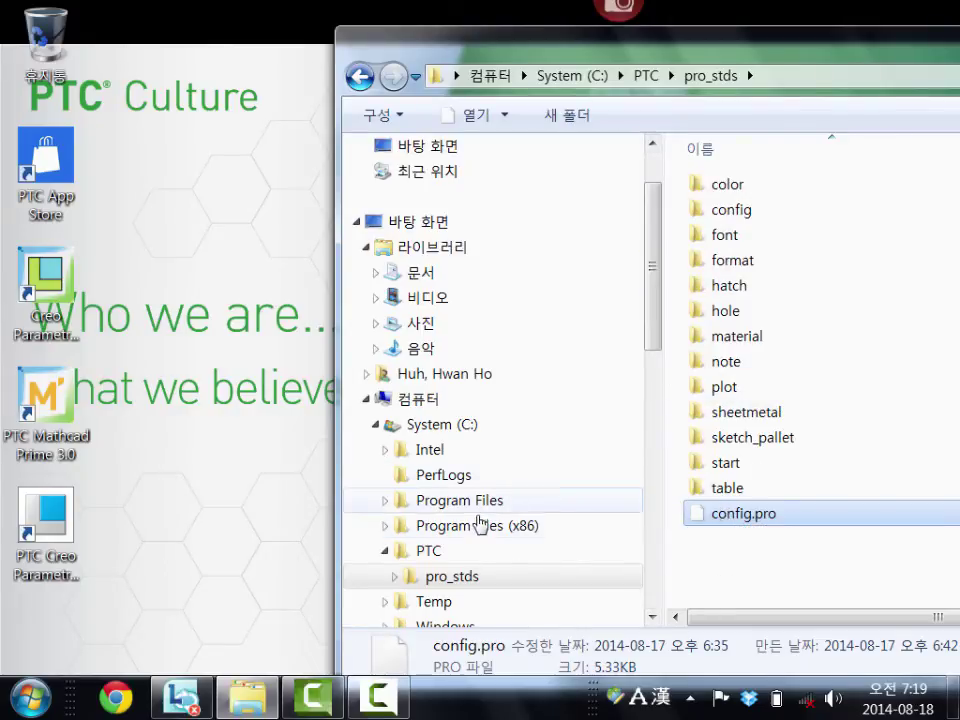
Paste config.pro into C:\Program Files\PTC\Creo 3.0\M010\Common Files\Text, continuing with administrator permission
{"action": "left_click", "coordinate": [430, 500]}
{"action": "left_click", "coordinate": [754, 545]}
{"action": "scroll", "coordinate": [757, 550], "scroll_direction": "down", "scroll_amount": 5}
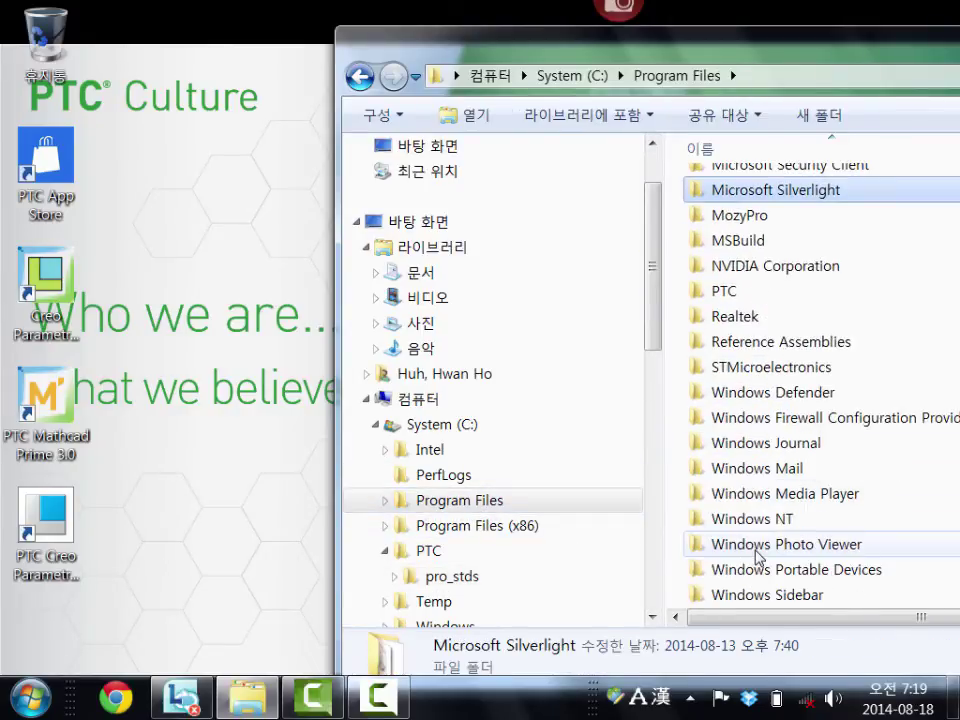
{"action": "double_click", "coordinate": [700, 293]}
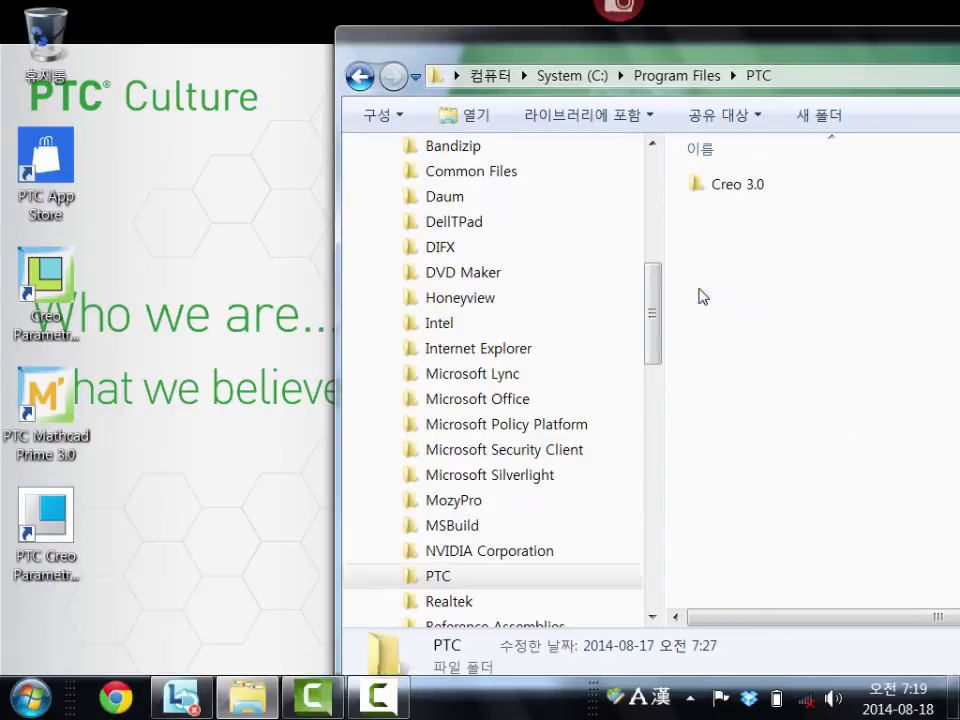
{"action": "double_click", "coordinate": [736, 188]}
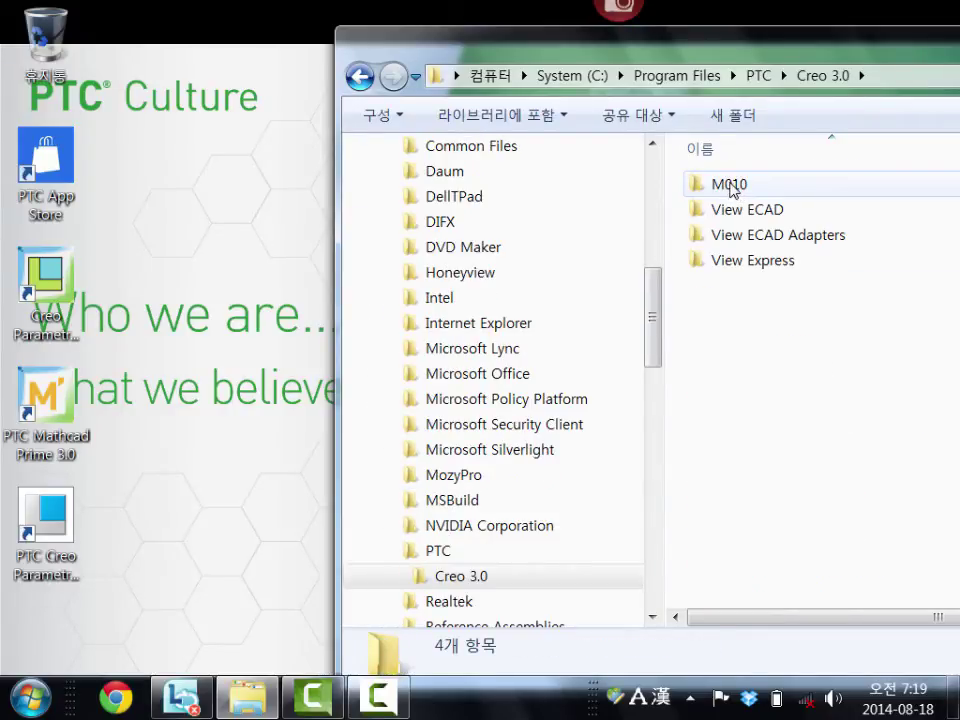
{"action": "double_click", "coordinate": [733, 186]}
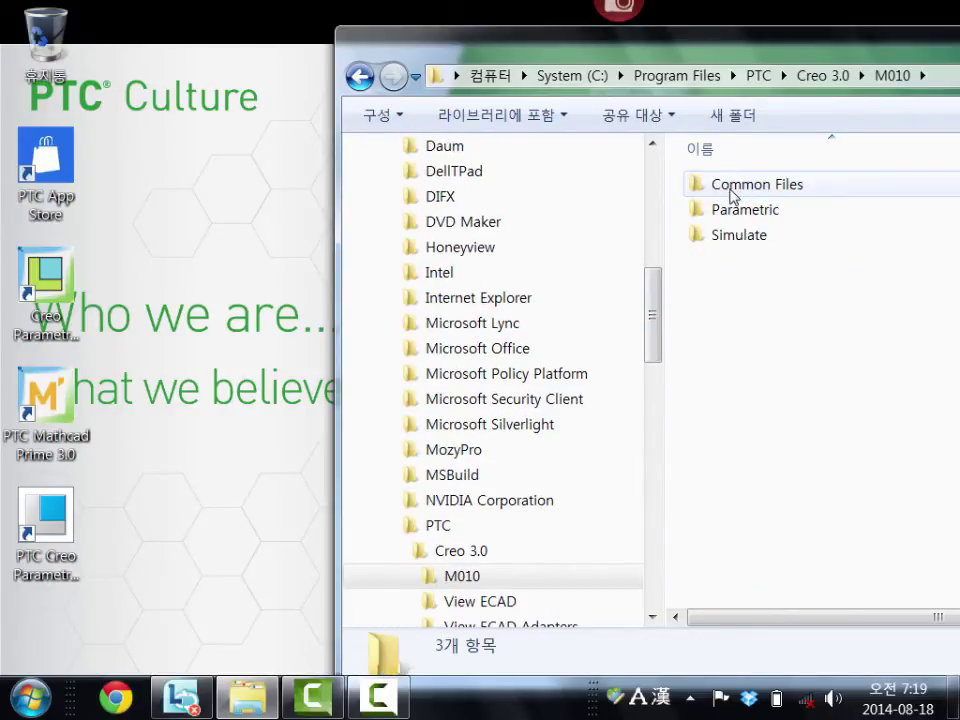
{"action": "double_click", "coordinate": [733, 186]}
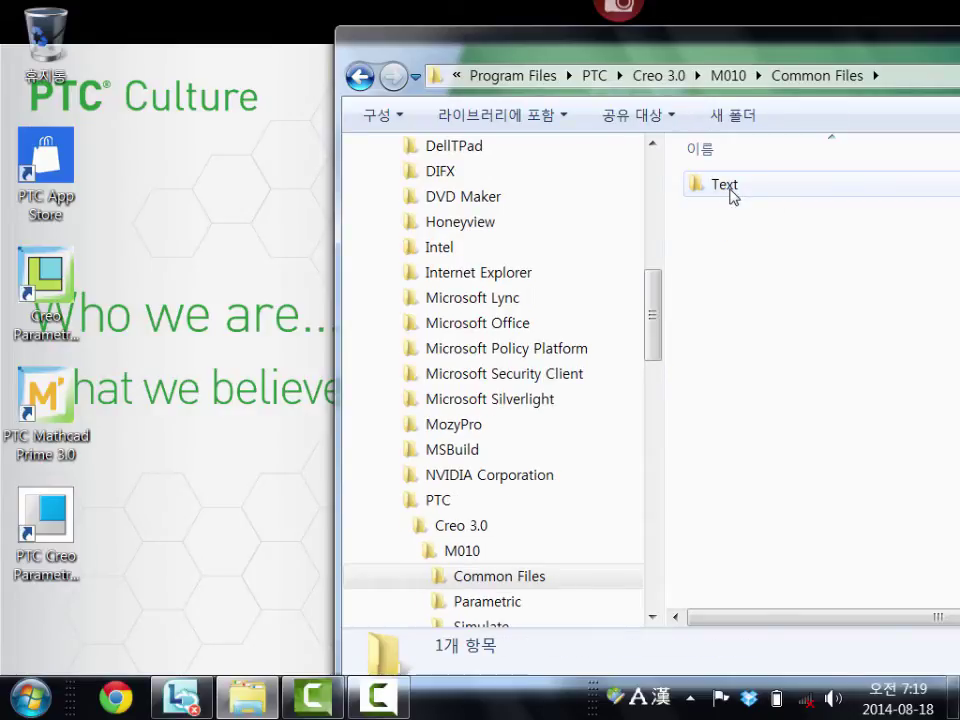
{"action": "double_click", "coordinate": [729, 188]}
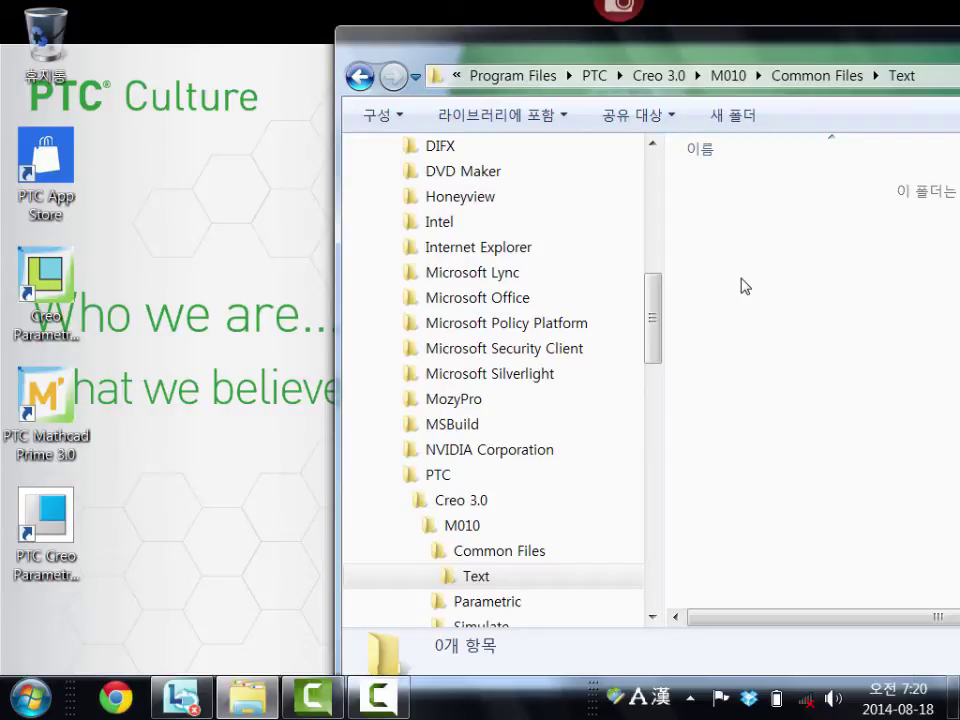
{"action": "key", "text": "ctrl+v"}
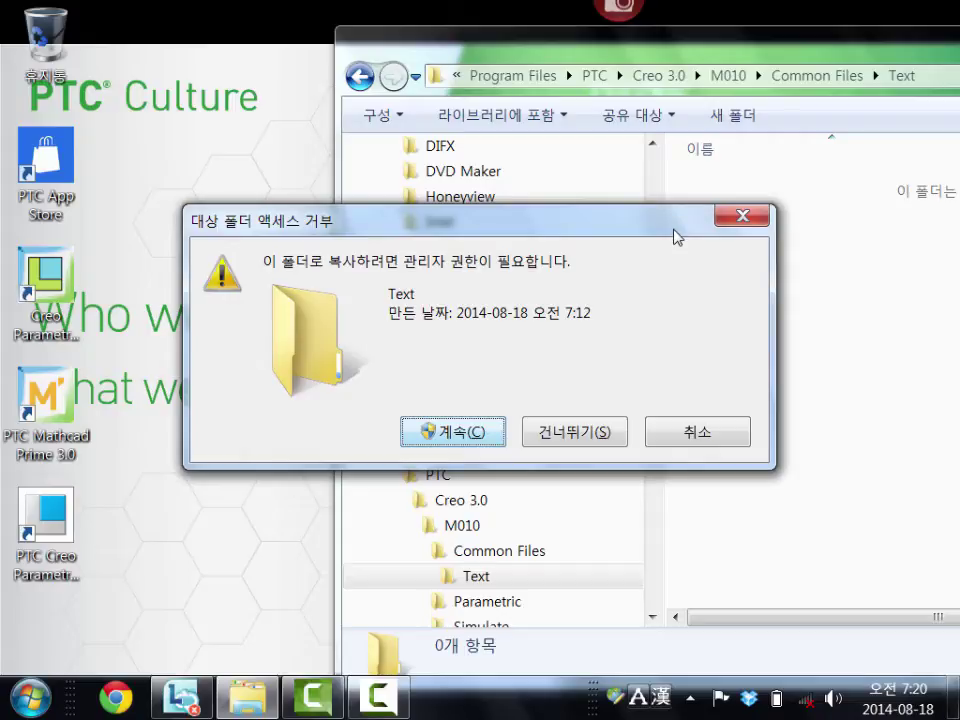
{"action": "left_click", "coordinate": [452, 432]}
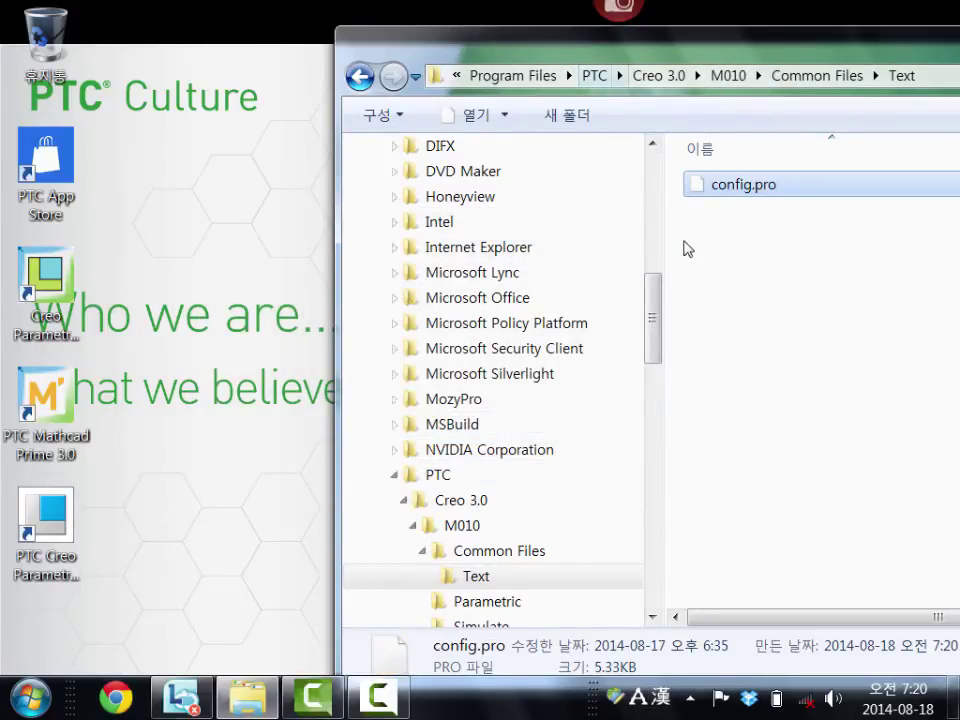
Check the contents of the System (C:) drive and of 01.상업용 on the DVD (G:) drive
{"action": "scroll", "coordinate": [660, 250], "scroll_direction": "up", "scroll_amount": 3}
{"action": "left_click", "coordinate": [376, 375]}
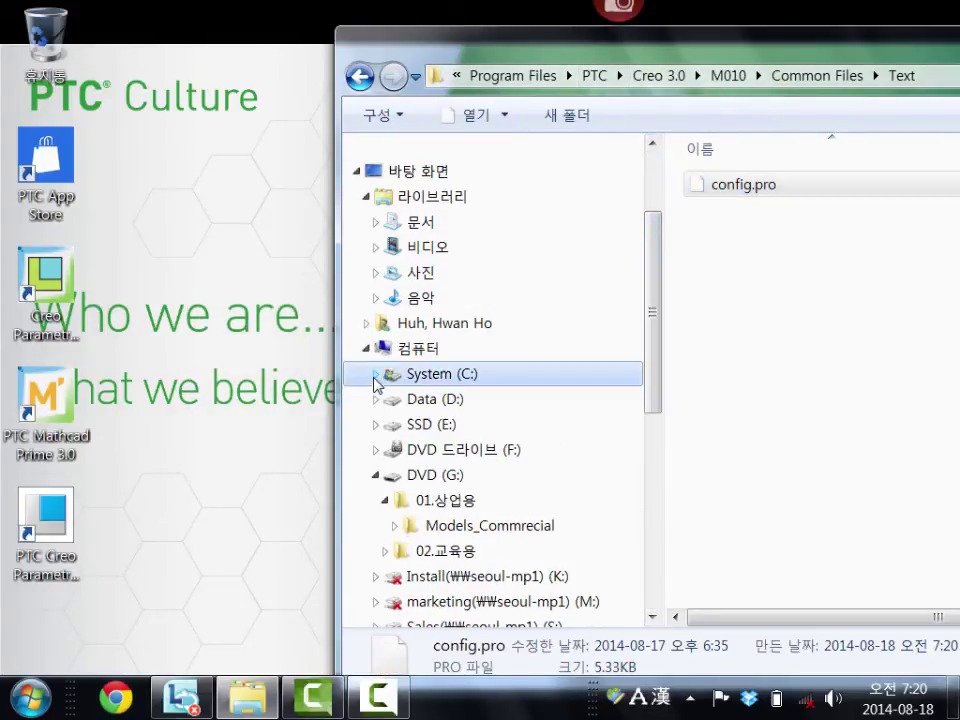
{"action": "left_click", "coordinate": [430, 349]}
{"action": "left_click", "coordinate": [469, 373]}
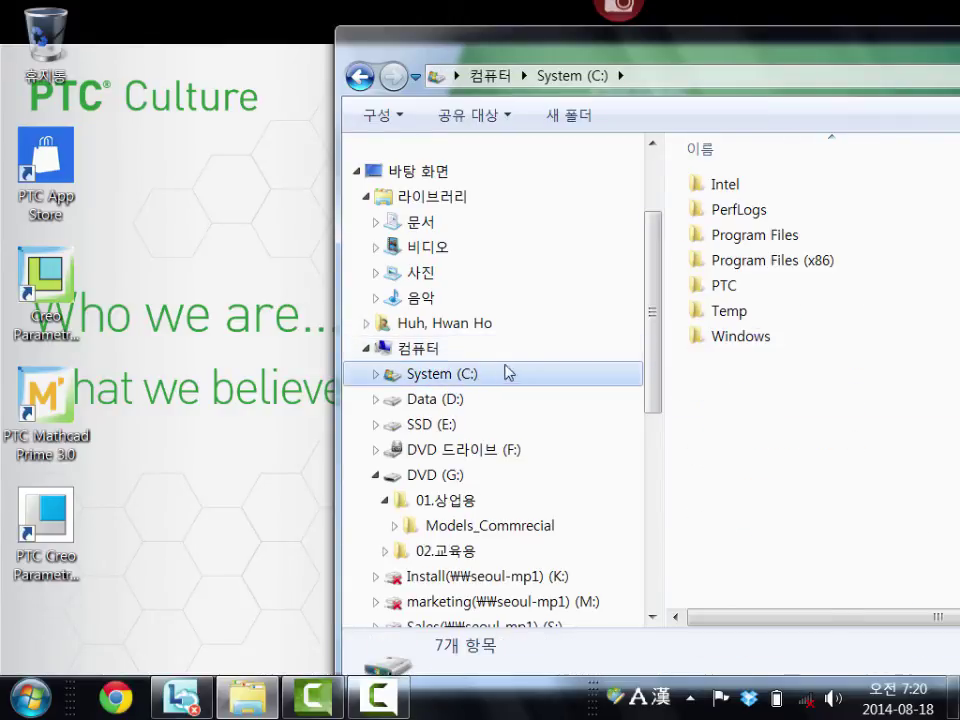
{"action": "left_click", "coordinate": [449, 501]}
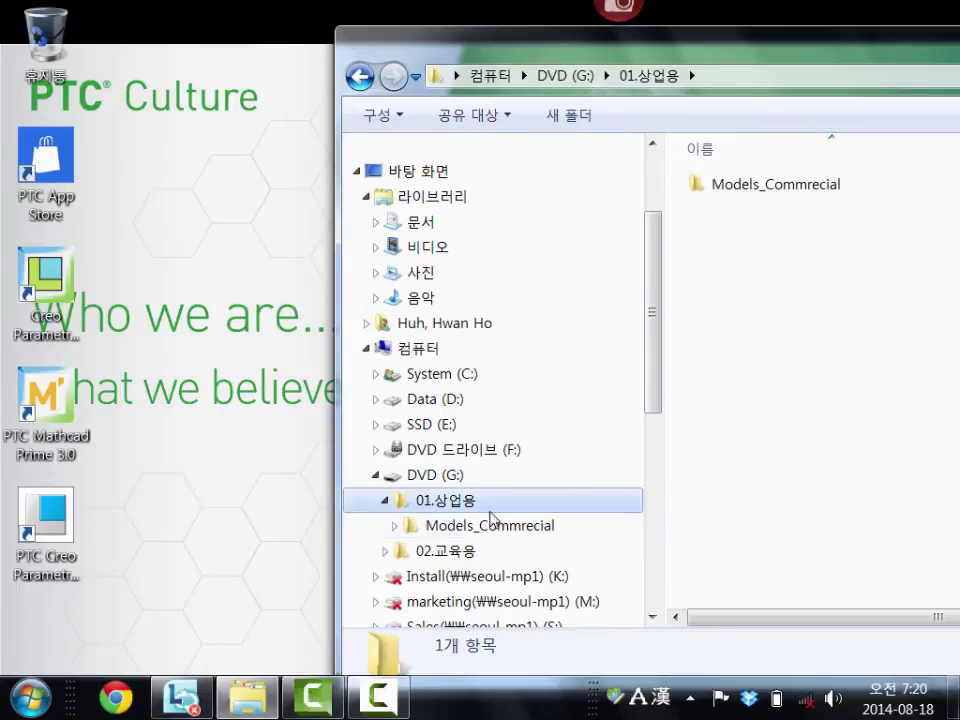
{"action": "left_click", "coordinate": [385, 501]}
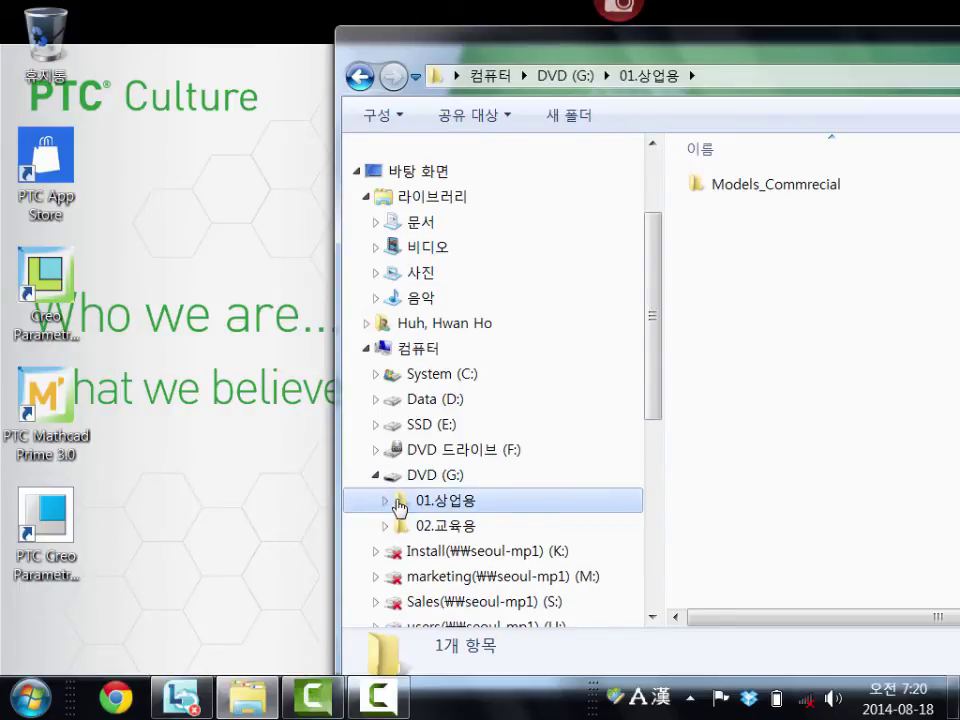
Open the PTC folder on the System (C:) drive and select pro_stds in it
{"action": "left_click", "coordinate": [474, 370]}
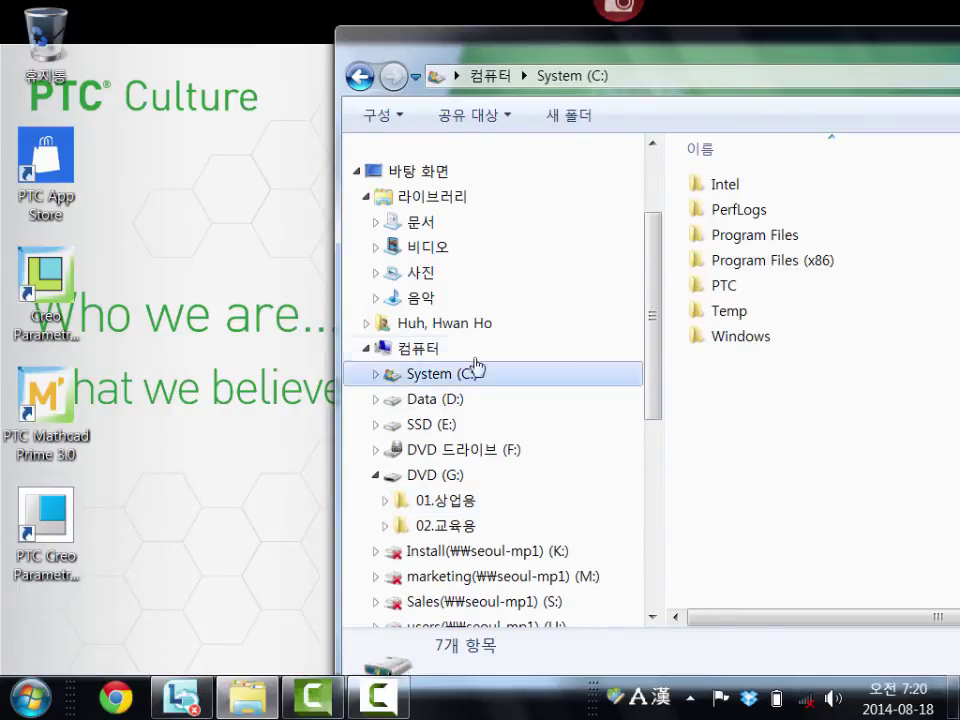
{"action": "double_click", "coordinate": [738, 287]}
{"action": "left_click", "coordinate": [718, 194]}
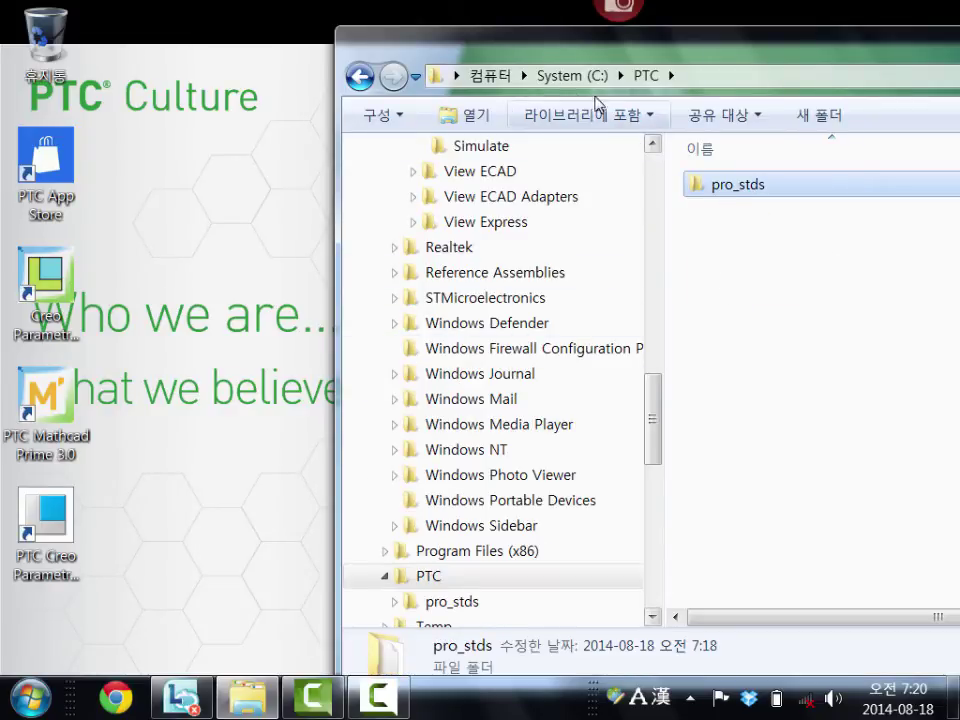
Paste the pro_stds folder from C:\PTC into the ptc folder on the SSD (E:) drive
{"action": "left_click", "coordinate": [492, 76]}
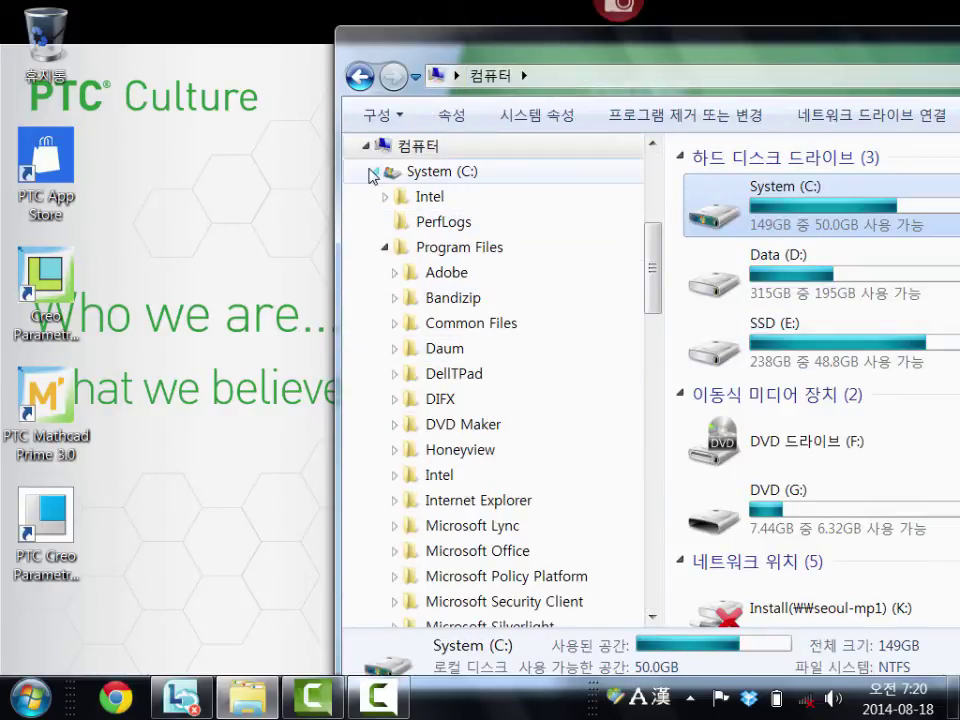
{"action": "left_click", "coordinate": [375, 171]}
{"action": "left_click", "coordinate": [437, 222]}
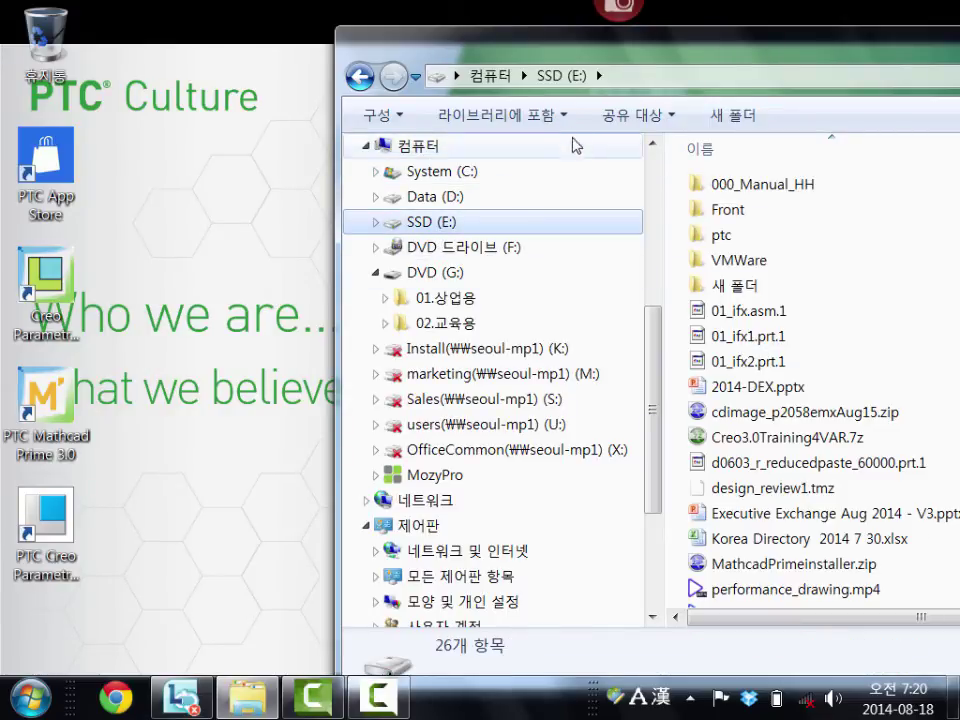
{"action": "double_click", "coordinate": [539, 60]}
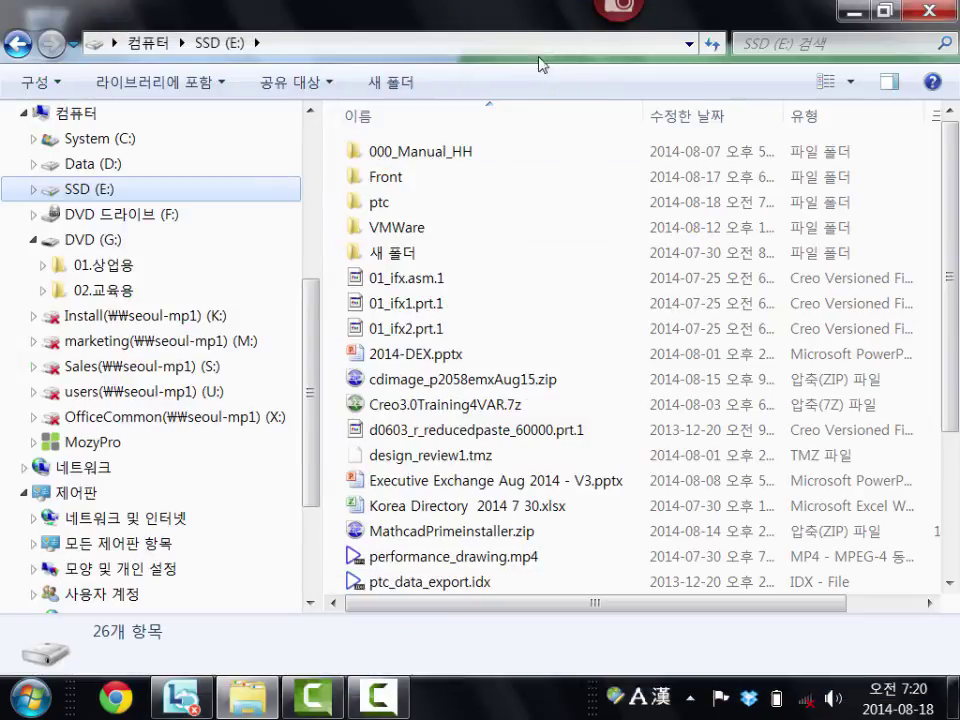
{"action": "double_click", "coordinate": [378, 204]}
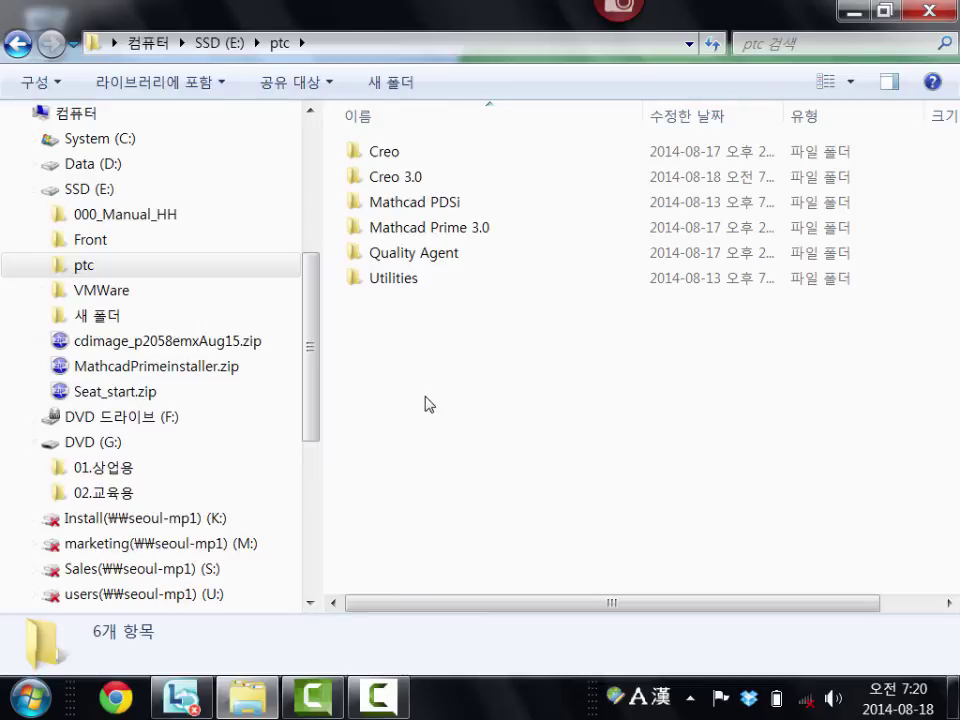
{"action": "key", "text": "ctrl+v"}
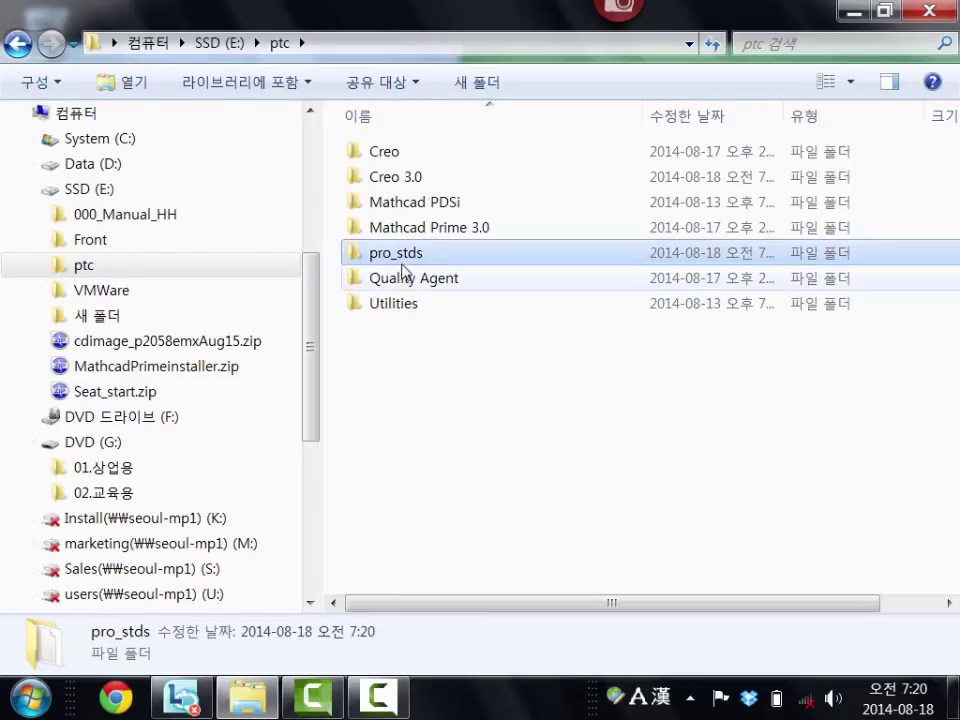
Open the config.pro file from E:\ptc\pro_stds in Notepad
{"action": "double_click", "coordinate": [398, 258]}
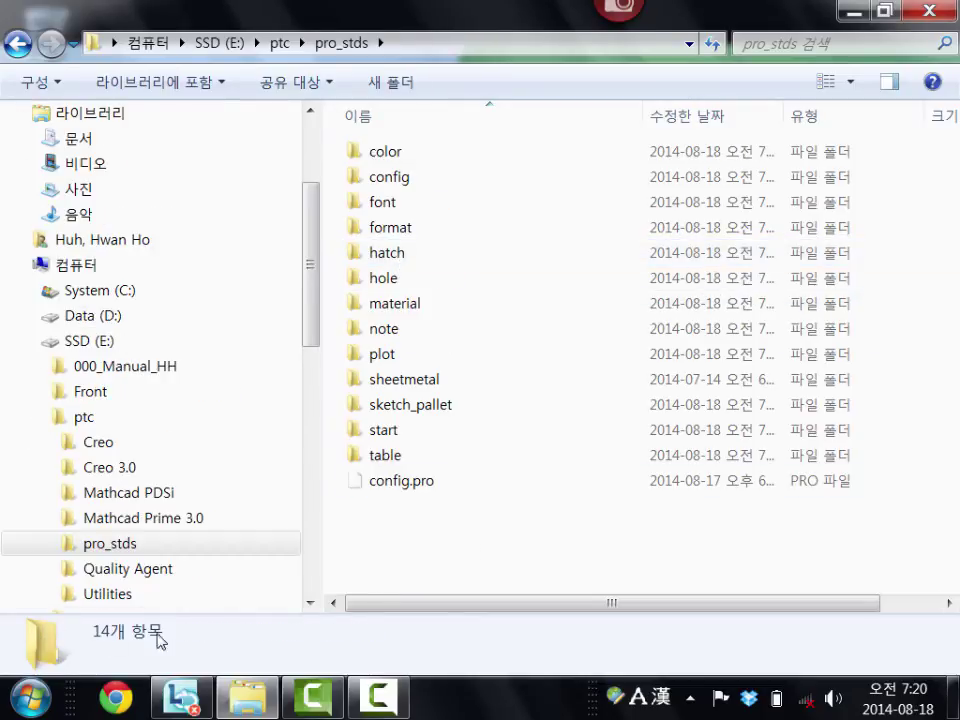
{"action": "left_click", "coordinate": [30, 700]}
{"action": "left_click", "coordinate": [122, 350]}
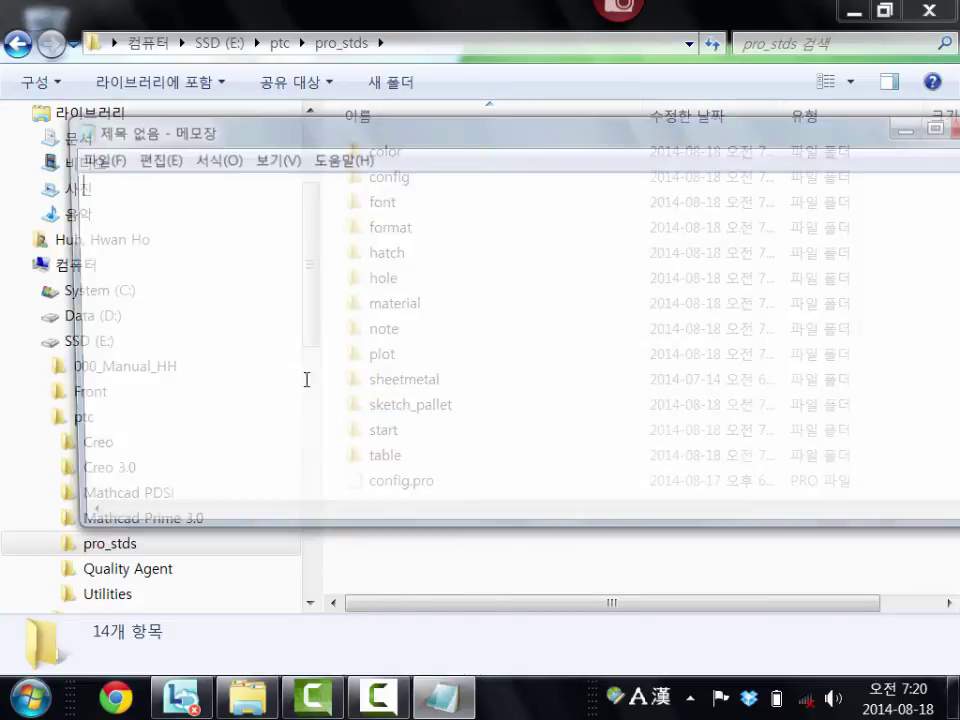
{"action": "left_click_drag", "start_coordinate": [427, 133], "coordinate": [873, 171]}
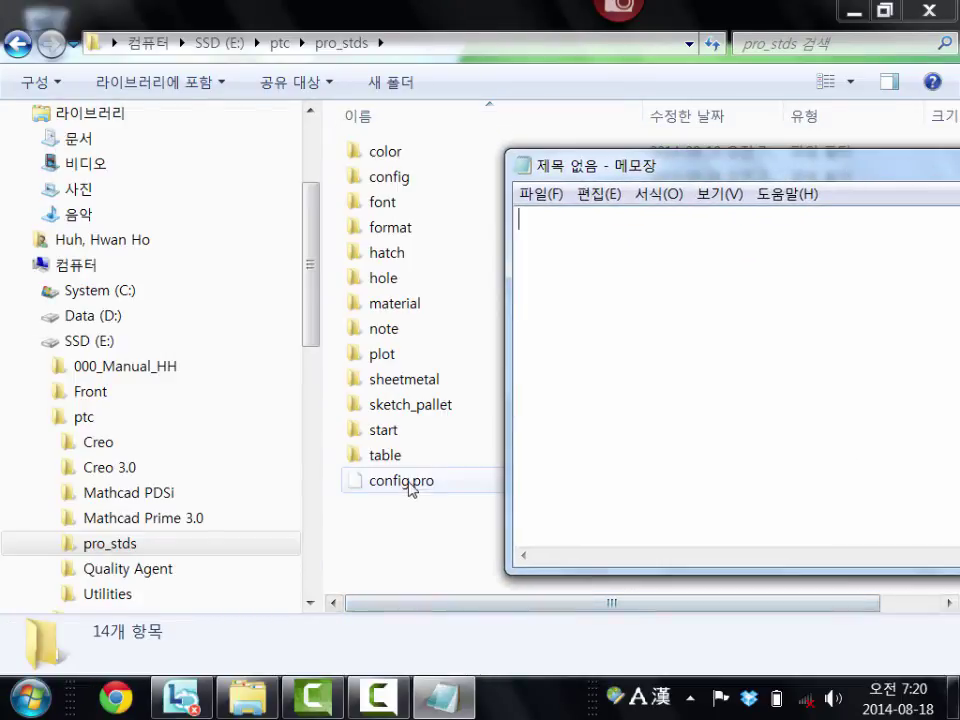
{"action": "left_click_drag", "start_coordinate": [408, 485], "coordinate": [604, 463]}
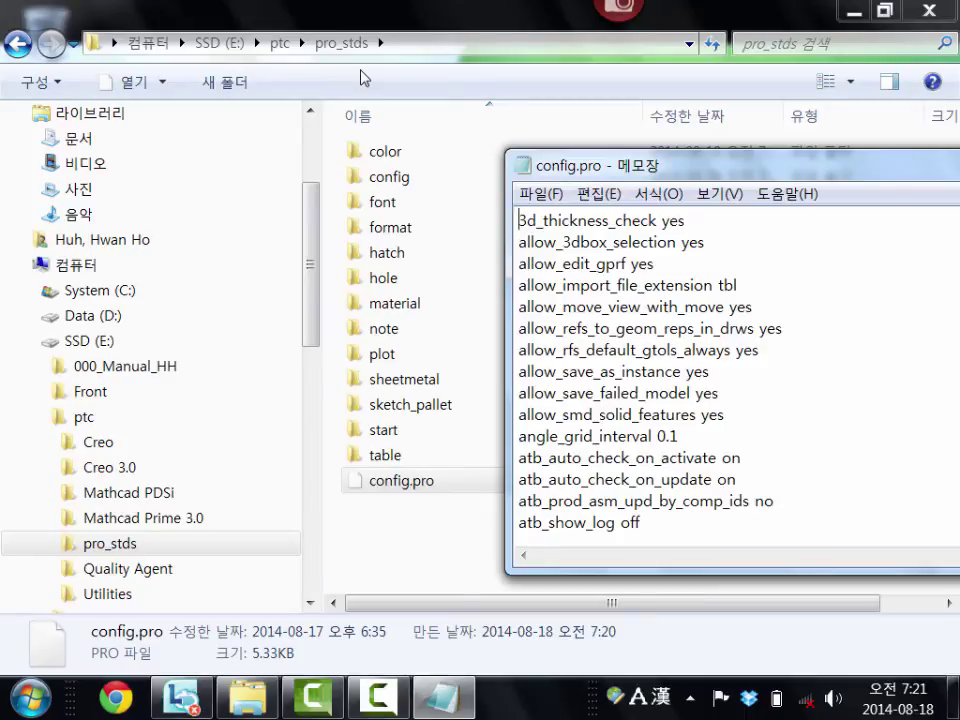
{"action": "left_click_drag", "start_coordinate": [608, 167], "coordinate": [602, 163]}
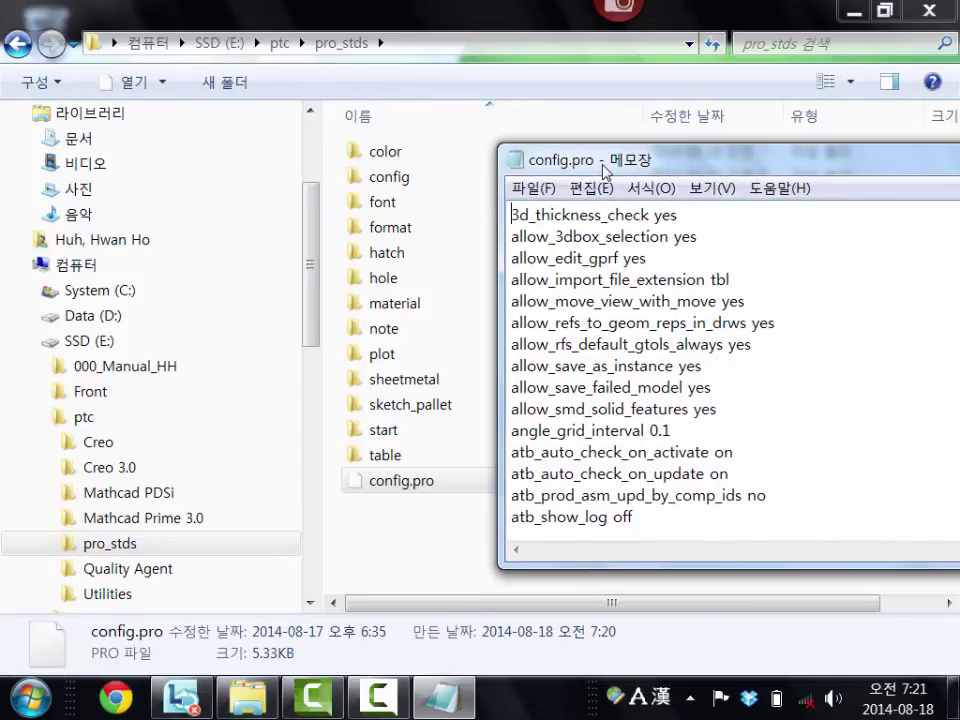
Replace all occurrences of C: with E: throughout config.pro
{"action": "left_click", "coordinate": [588, 189]}
{"action": "left_click", "coordinate": [640, 386]}
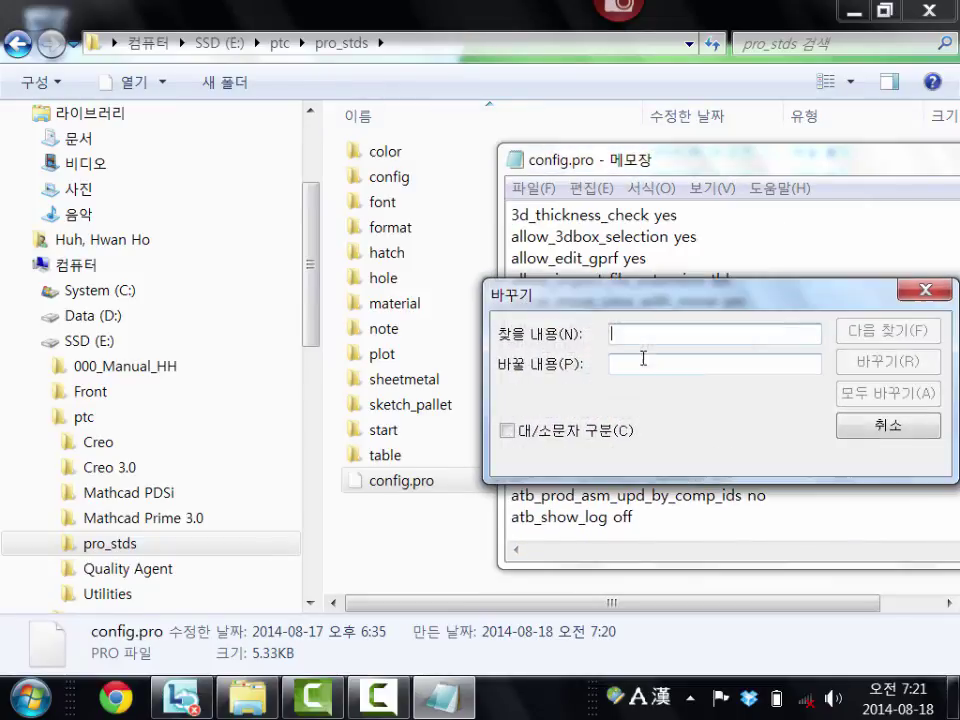
{"action": "type", "text": "C:"}
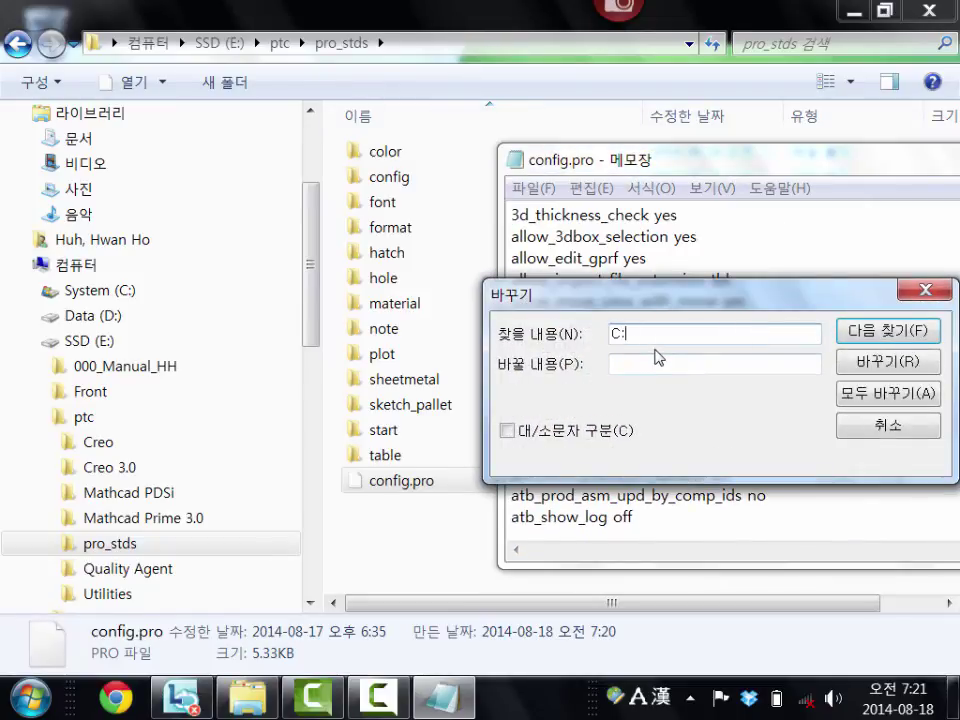
{"action": "key", "text": "Tab"}
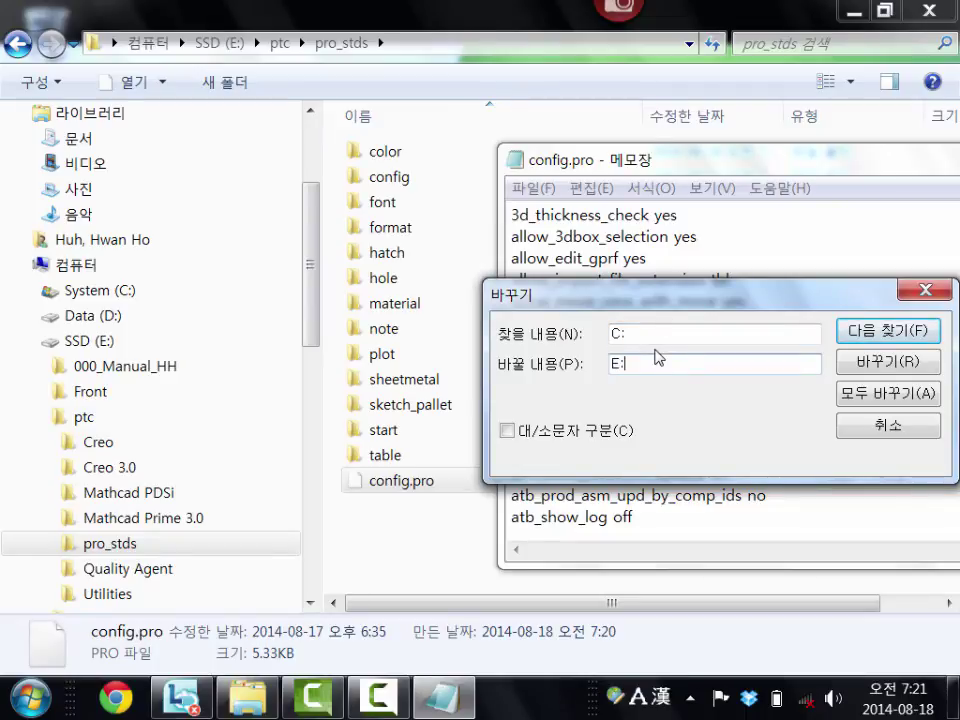
{"action": "left_click", "coordinate": [878, 393]}
{"action": "left_click", "coordinate": [880, 426]}
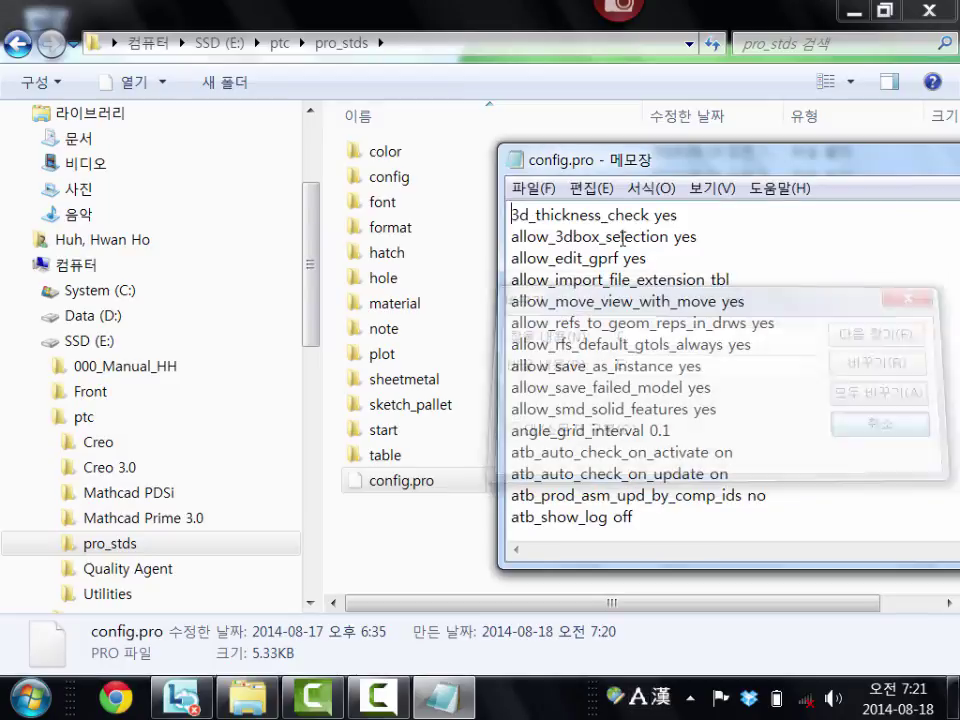
Save the edited config.pro and close Notepad
{"action": "left_click", "coordinate": [533, 188]}
{"action": "left_click", "coordinate": [553, 258]}
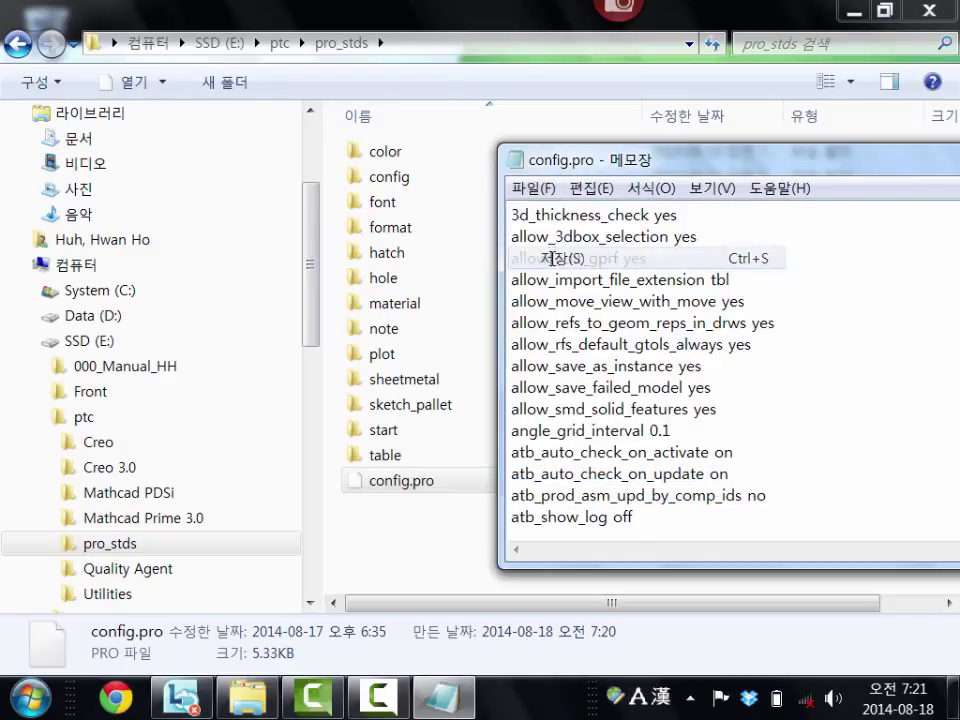
{"action": "key", "text": "alt+F4"}
Copy config.pro from E:\ptc\pro_stds into E:\ptc\Creo 3.0\M010\Common Files\text, overwriting the file of the same name
{"action": "left_click", "coordinate": [397, 505]}
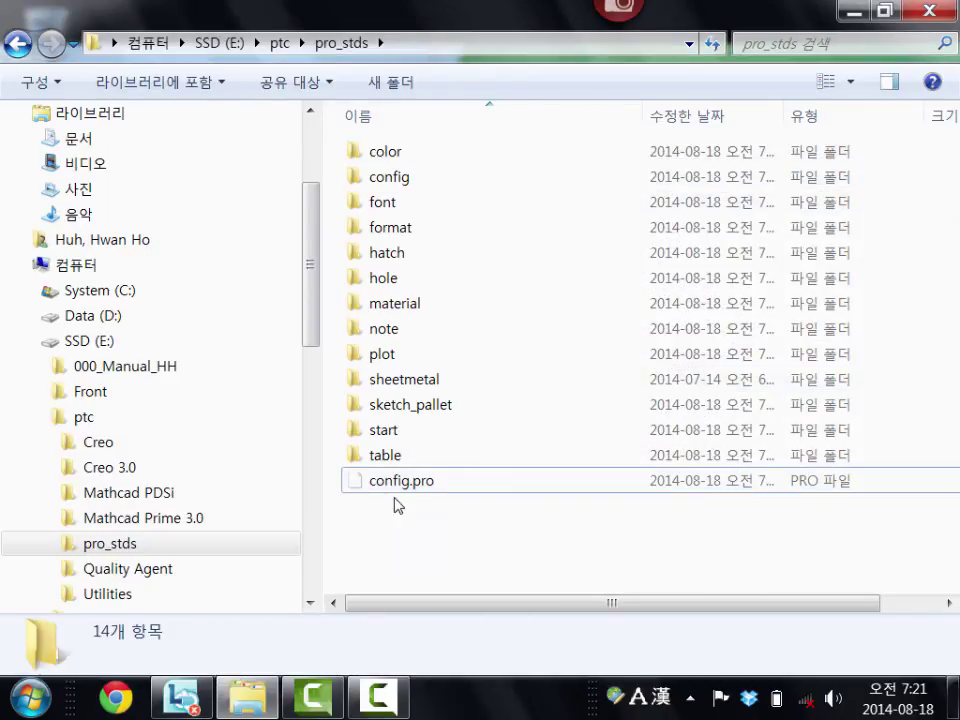
{"action": "left_click", "coordinate": [391, 485]}
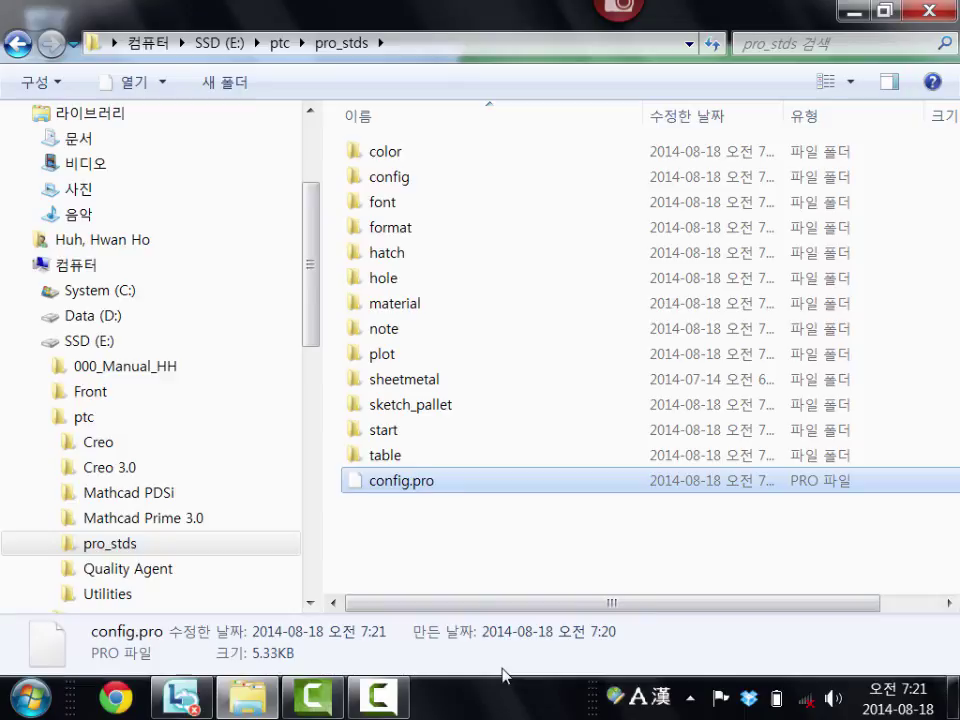
{"action": "left_click", "coordinate": [104, 467]}
{"action": "double_click", "coordinate": [378, 181]}
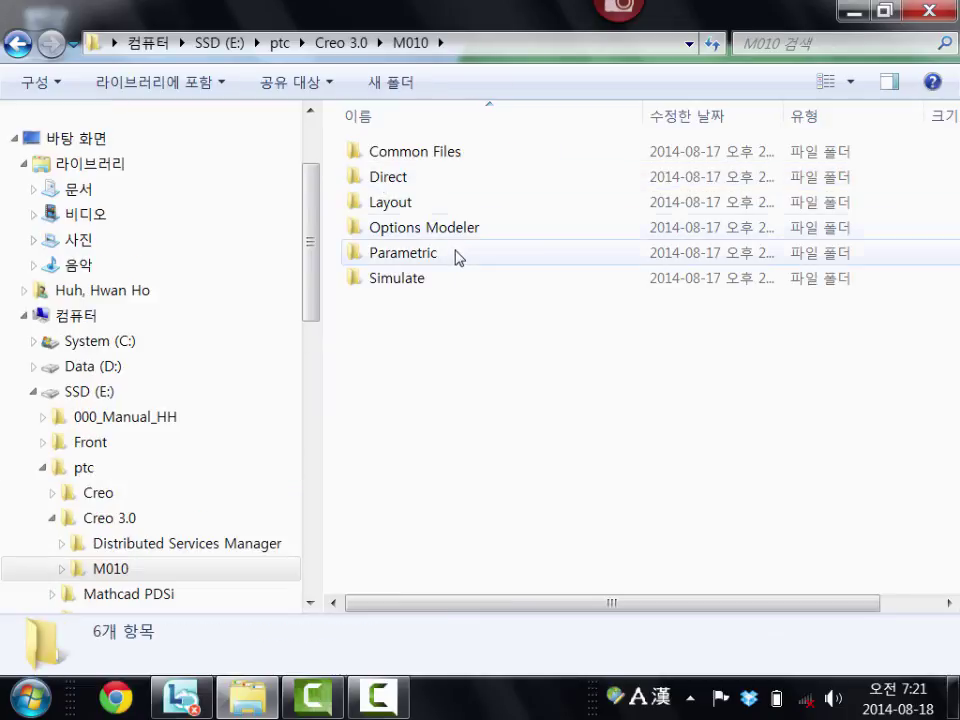
{"action": "double_click", "coordinate": [447, 161]}
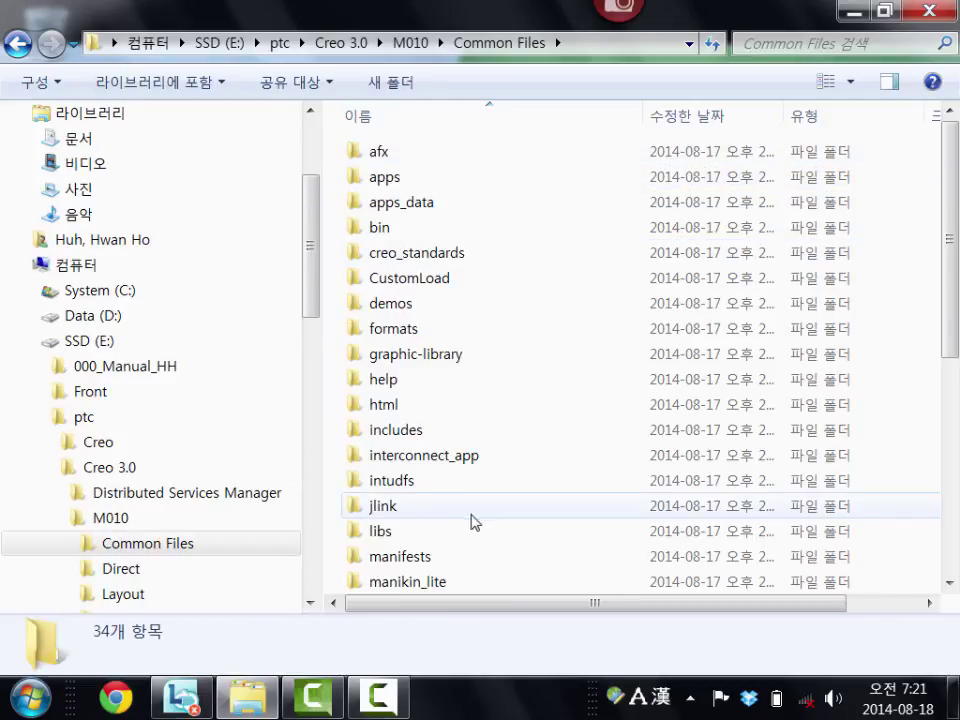
{"action": "scroll", "coordinate": [386, 510], "scroll_direction": "down", "scroll_amount": 6}
{"action": "left_click", "coordinate": [379, 482]}
{"action": "double_click", "coordinate": [379, 482]}
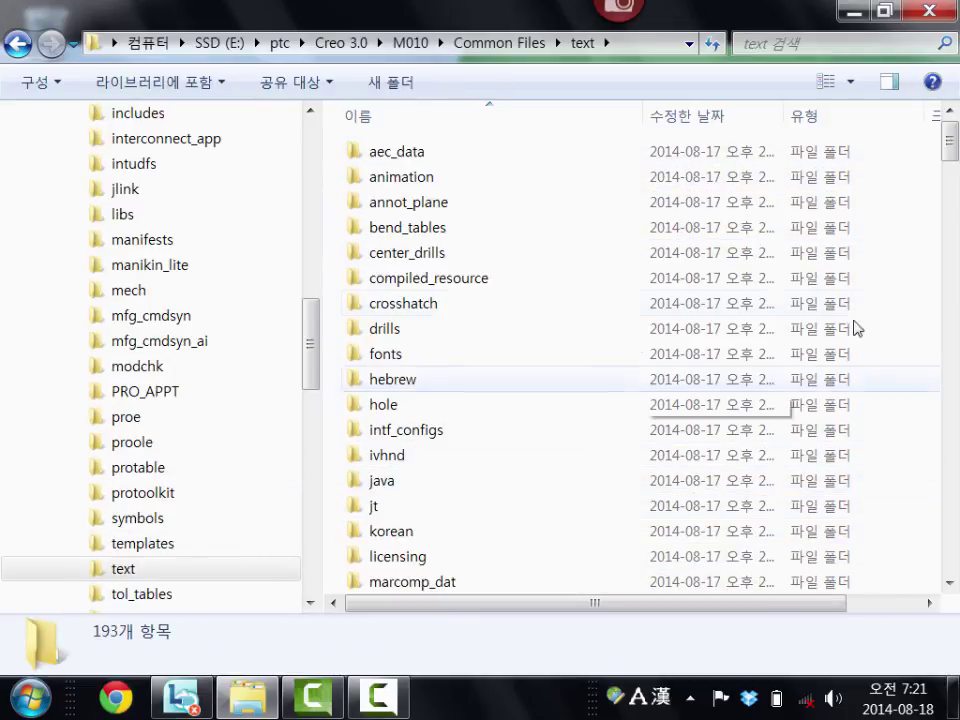
{"action": "key", "text": "ctrl+v"}
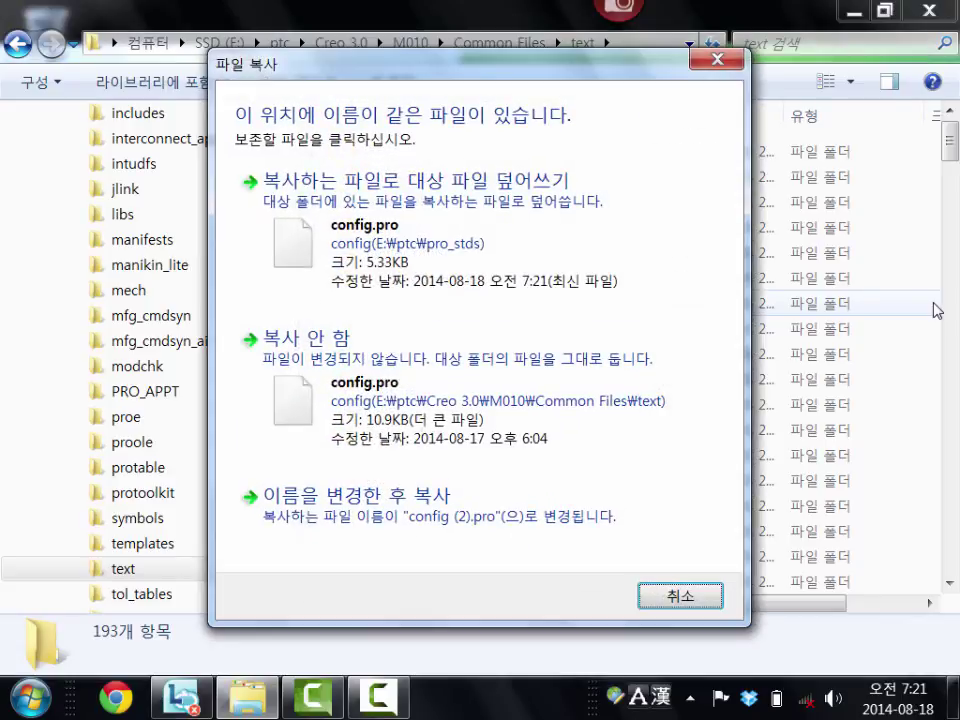
{"action": "left_click", "coordinate": [313, 232]}
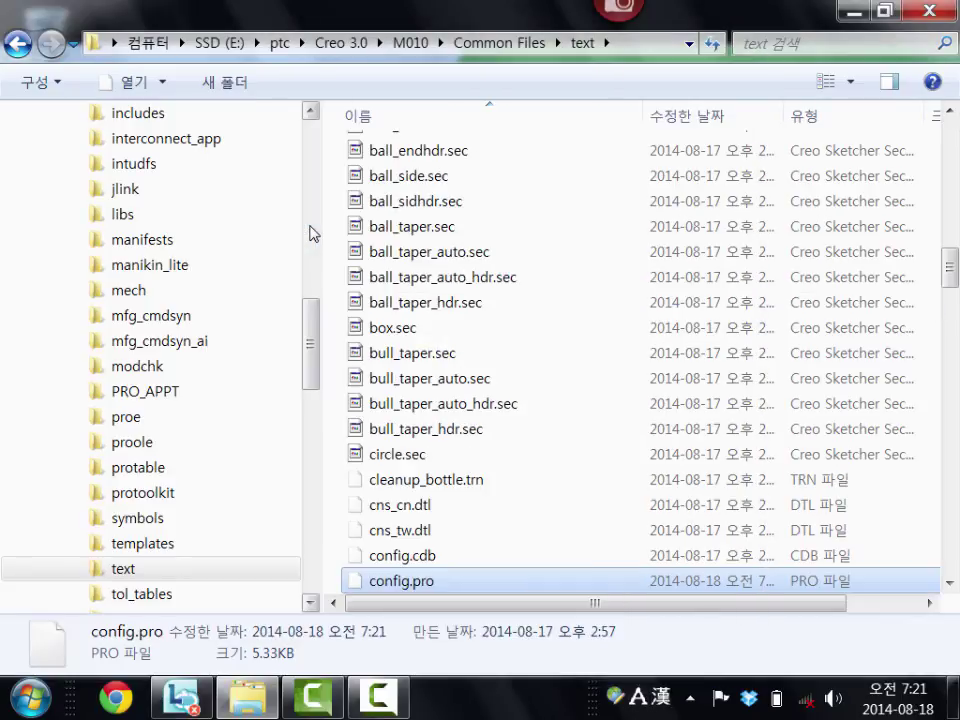